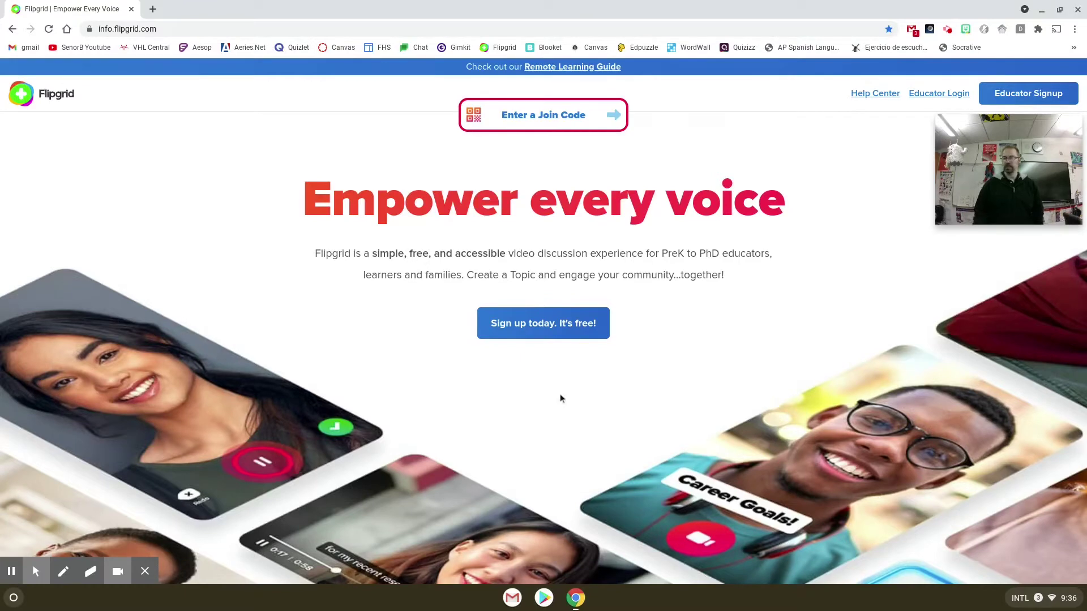
Log in to the educator account to reach the list of groups
left_click(939, 98)
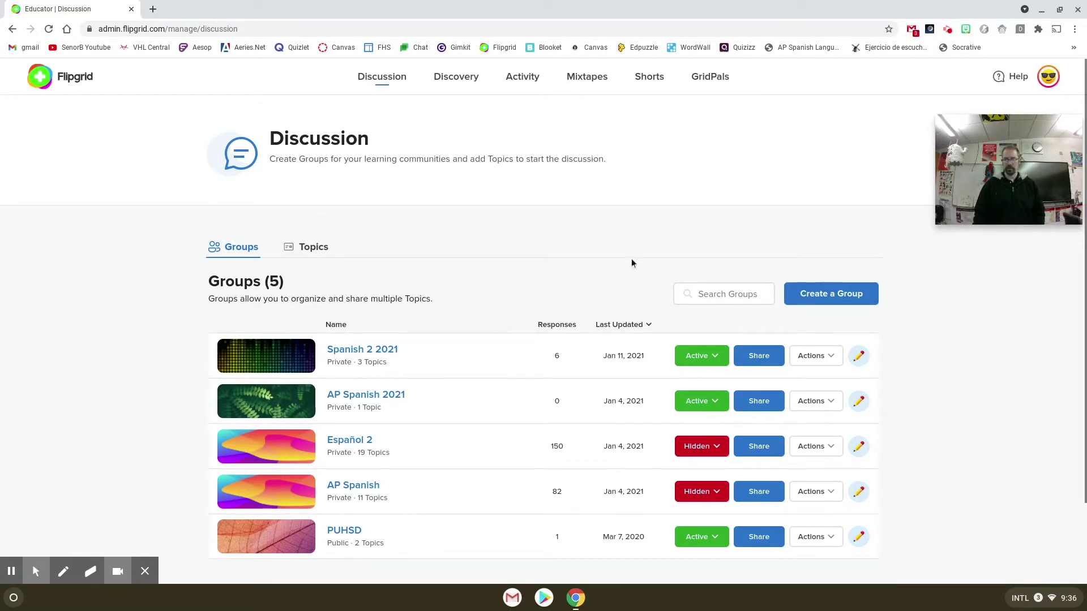
Open the new group form, review its join code, permissions, features and cover images, and return without creating a group
left_click(827, 300)
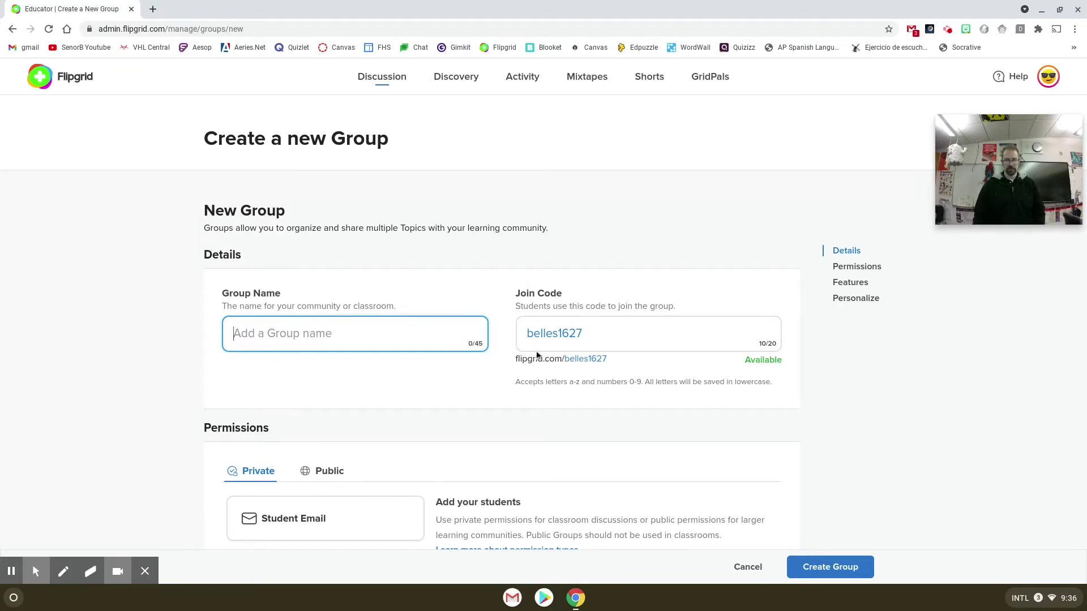
left_click(572, 334)
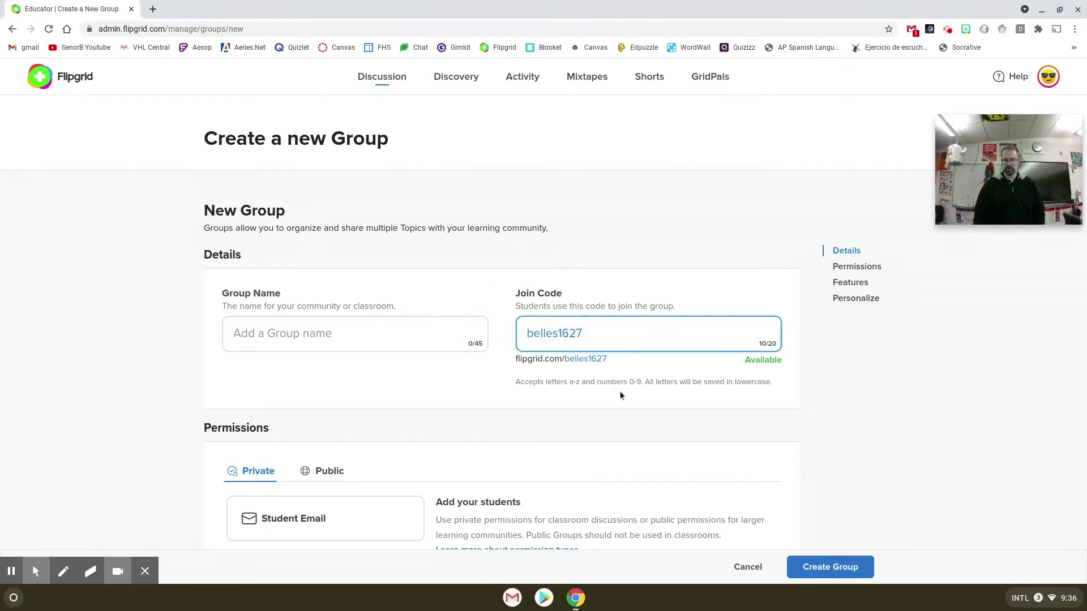
scroll(490, 398, "down", 4)
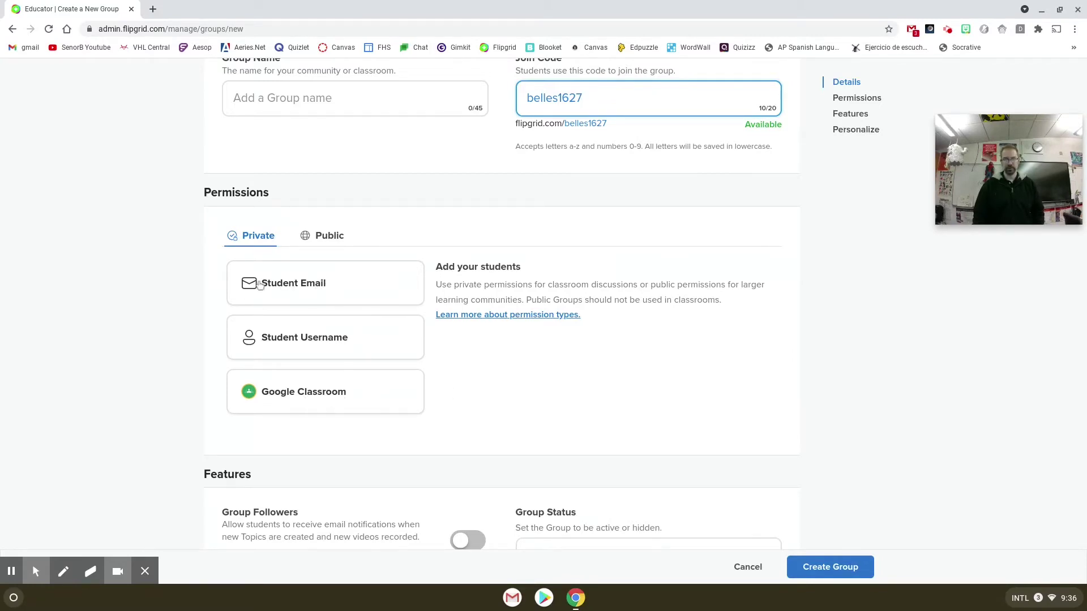
scroll(456, 396, "down", 8)
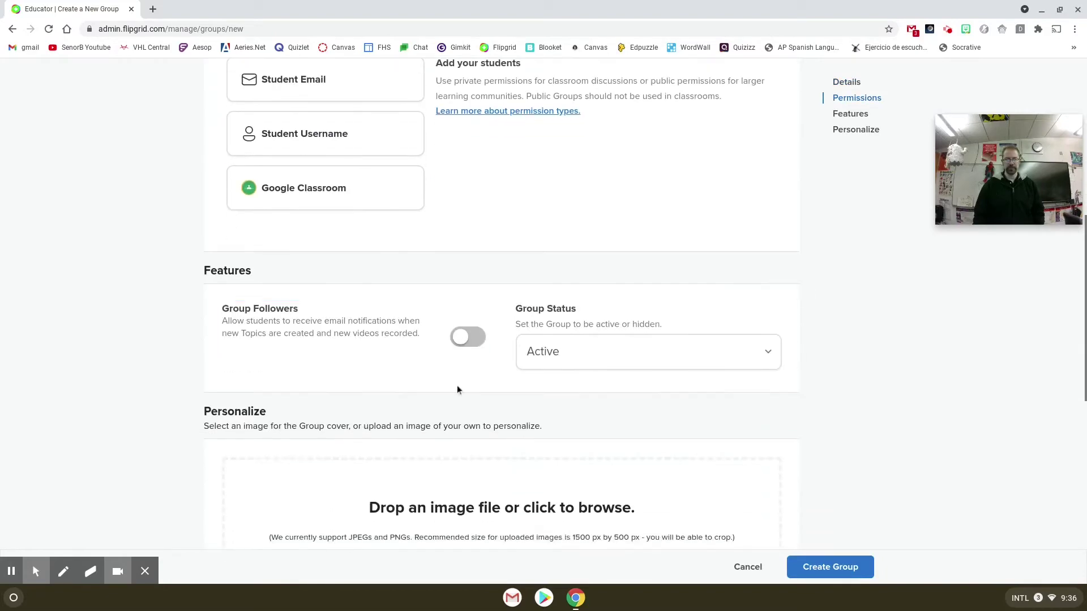
scroll(571, 390, "down", 5)
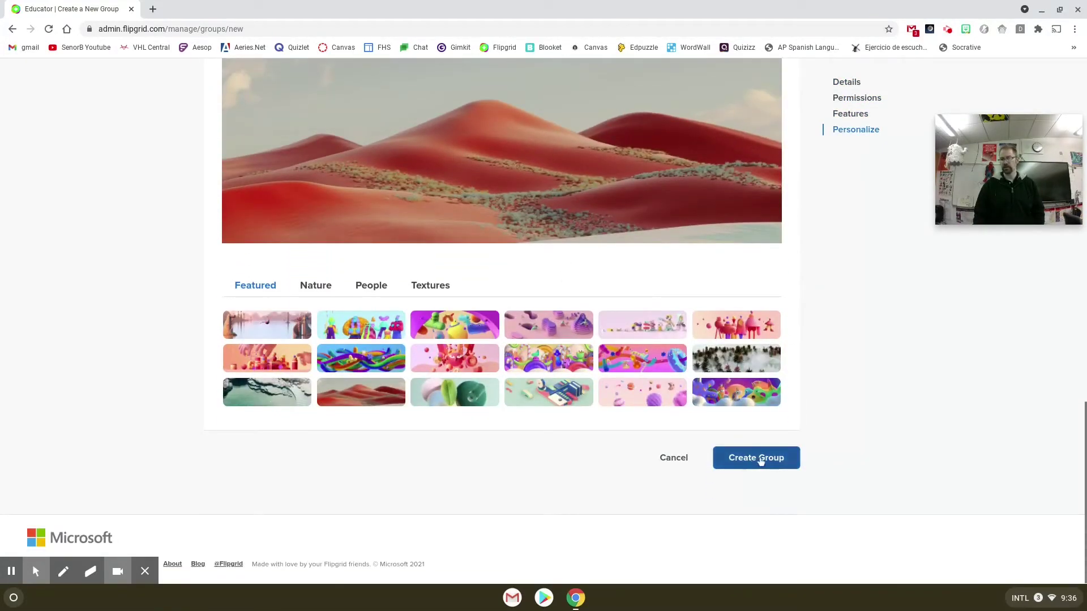
key("alt+Left")
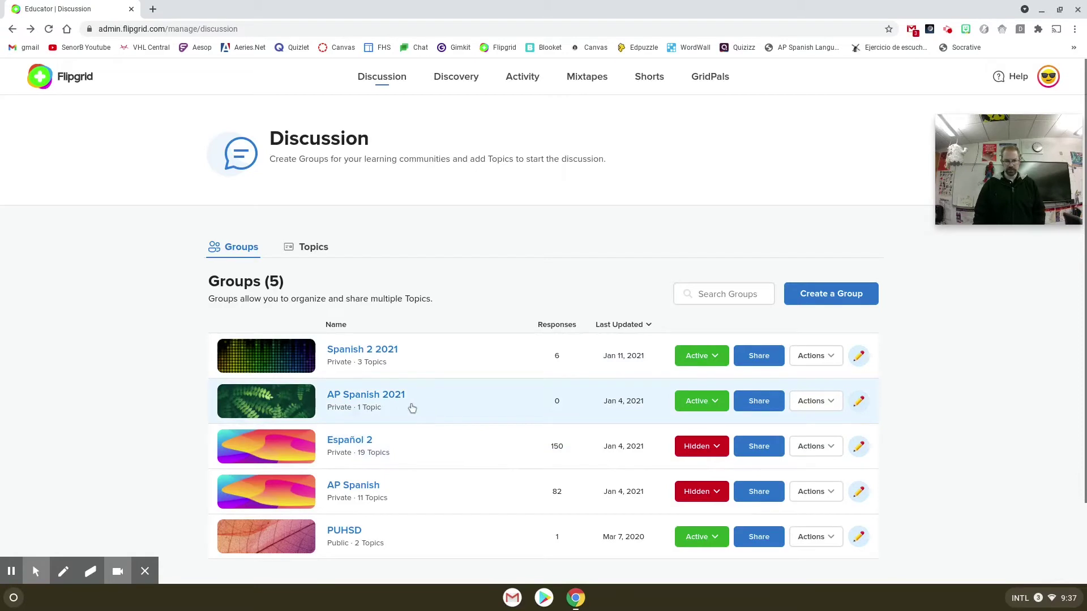
Open the AP Spanish 2021 group and view its topics
left_click(465, 404)
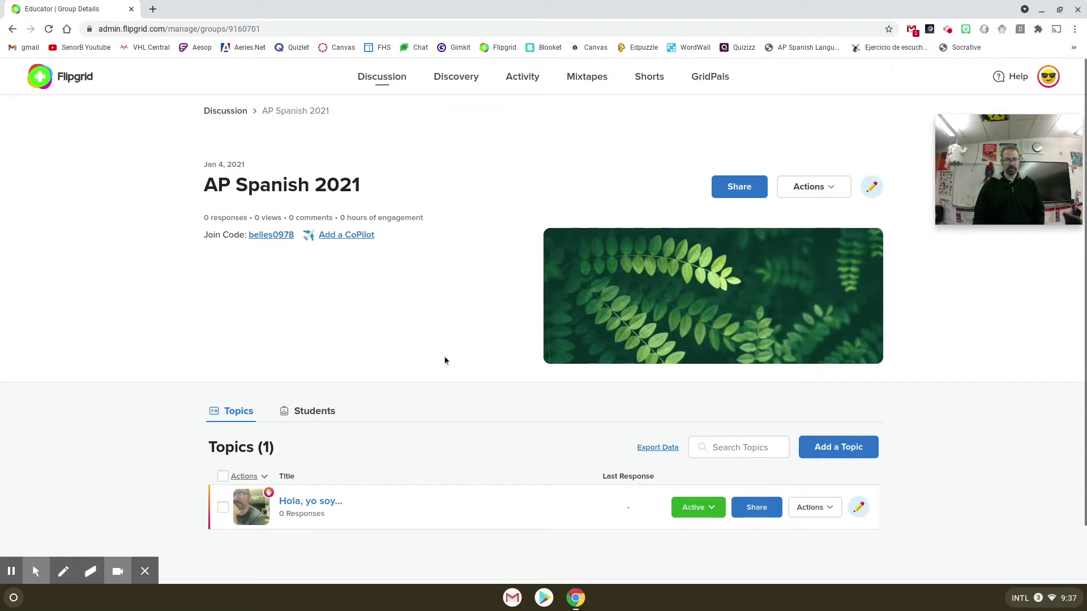
scroll(445, 360, "down", 1)
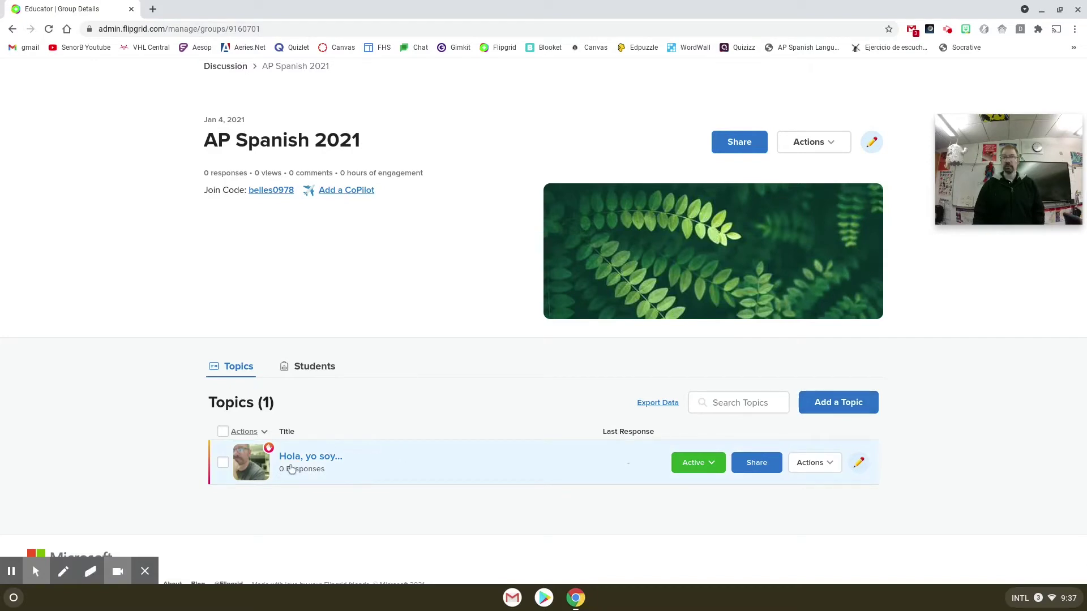
Start a new topic in the AP Spanish 2021 group and review its title, prompt, media and permission options
left_click(840, 404)
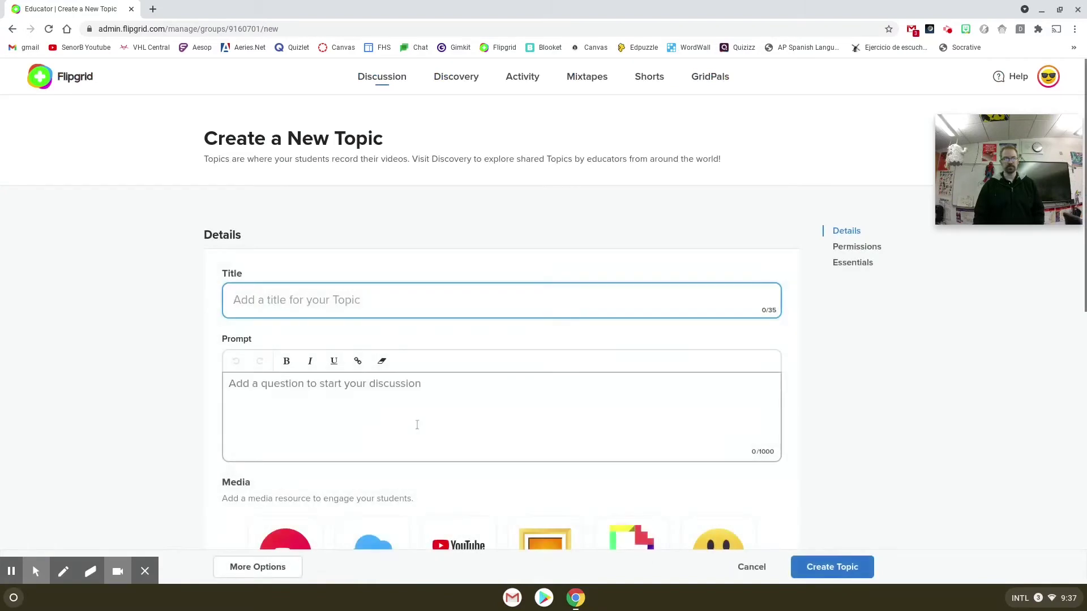
left_click(372, 449)
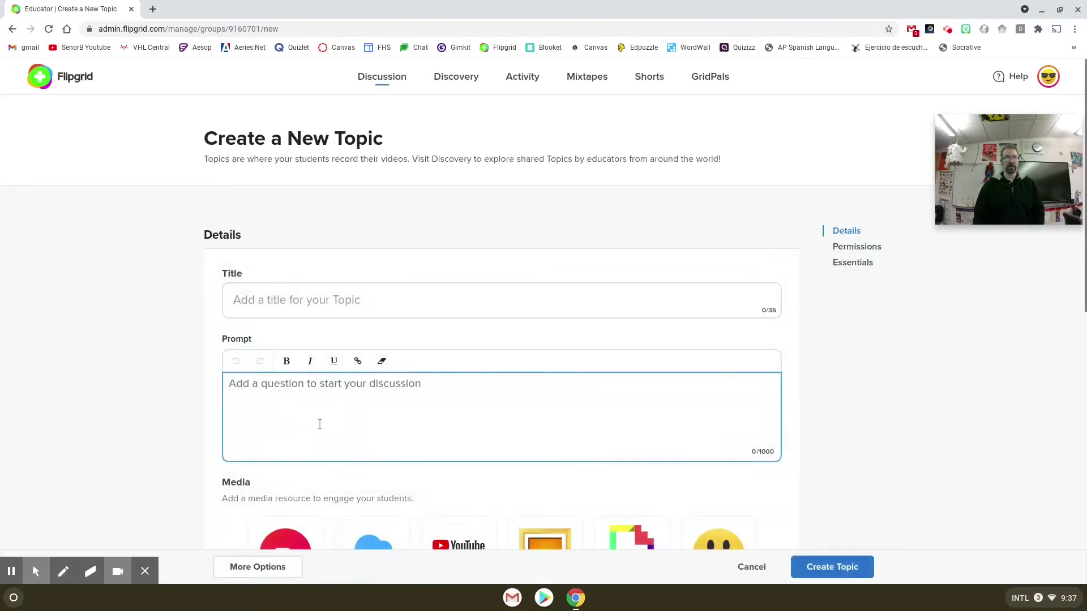
scroll(443, 402, "down", 5)
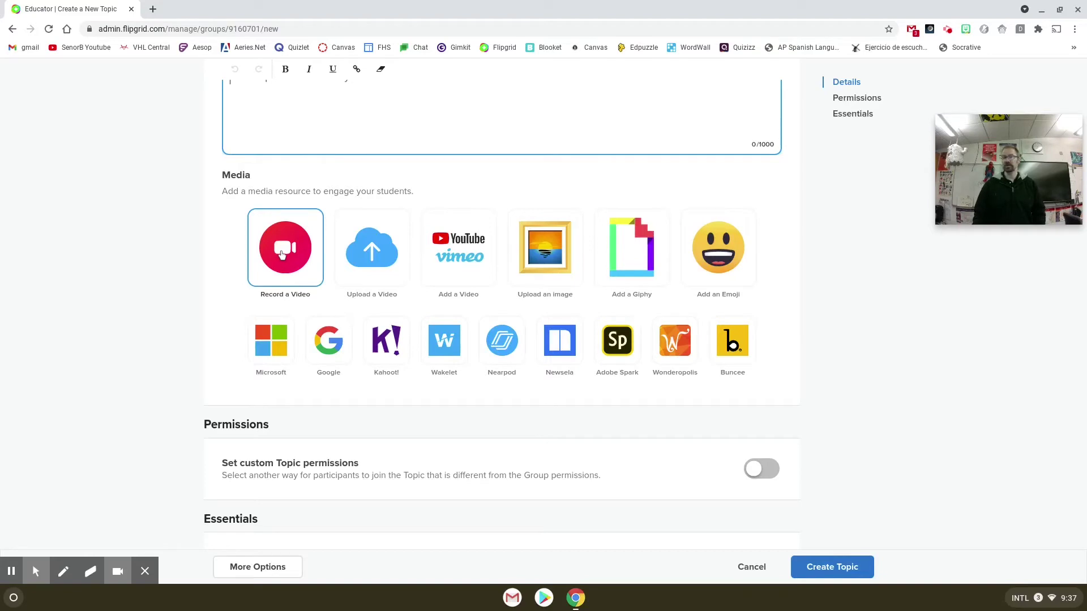
scroll(580, 351, "down", 3)
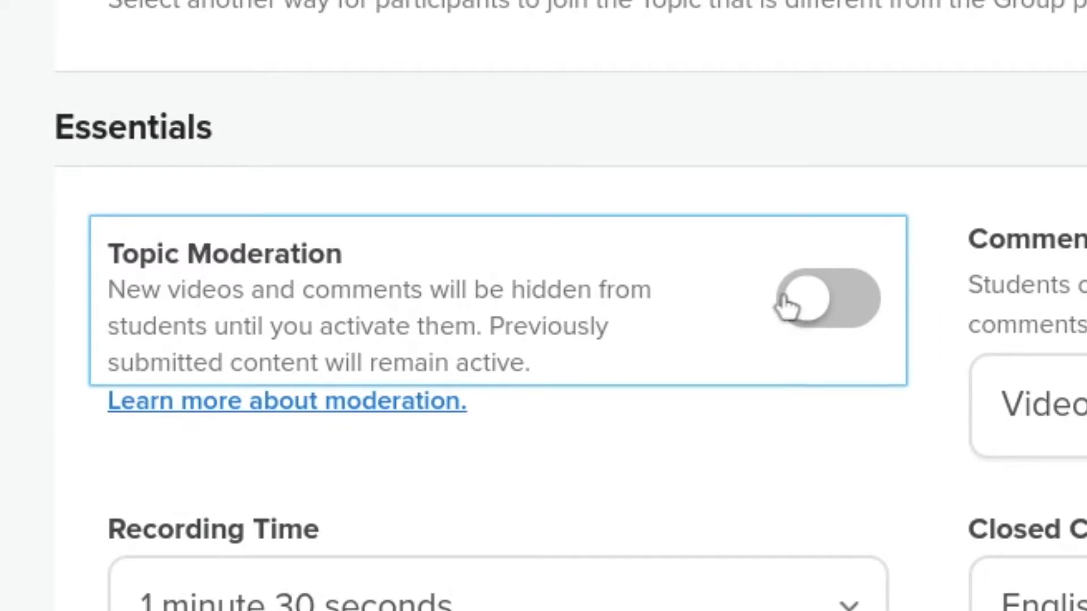
Turn on Topic Moderation for the new topic and view the available recording times without changing the selection
left_click(815, 308)
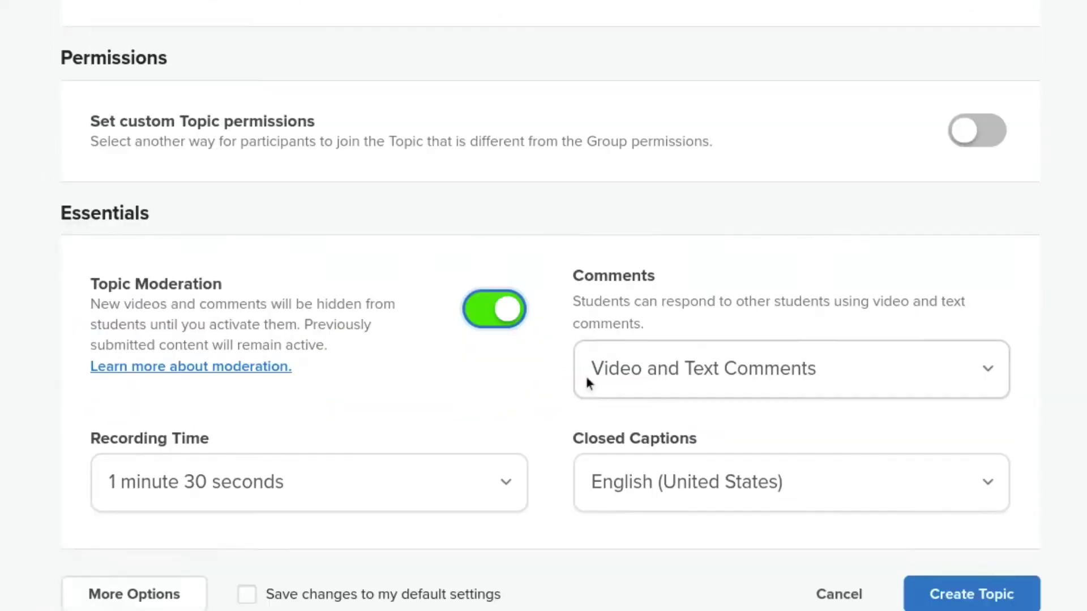
left_click(291, 413)
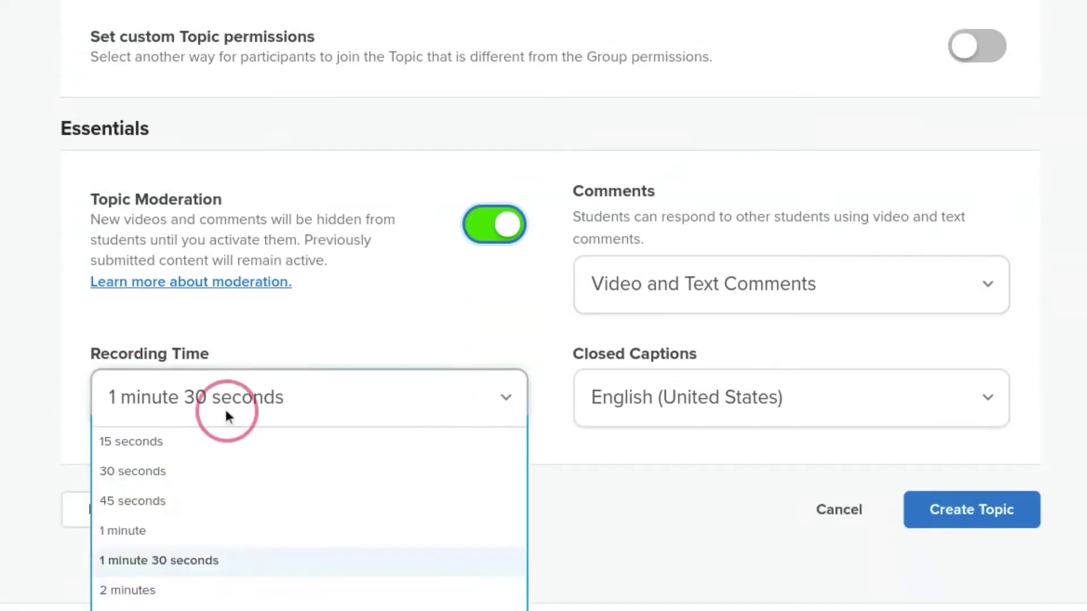
left_click(625, 500)
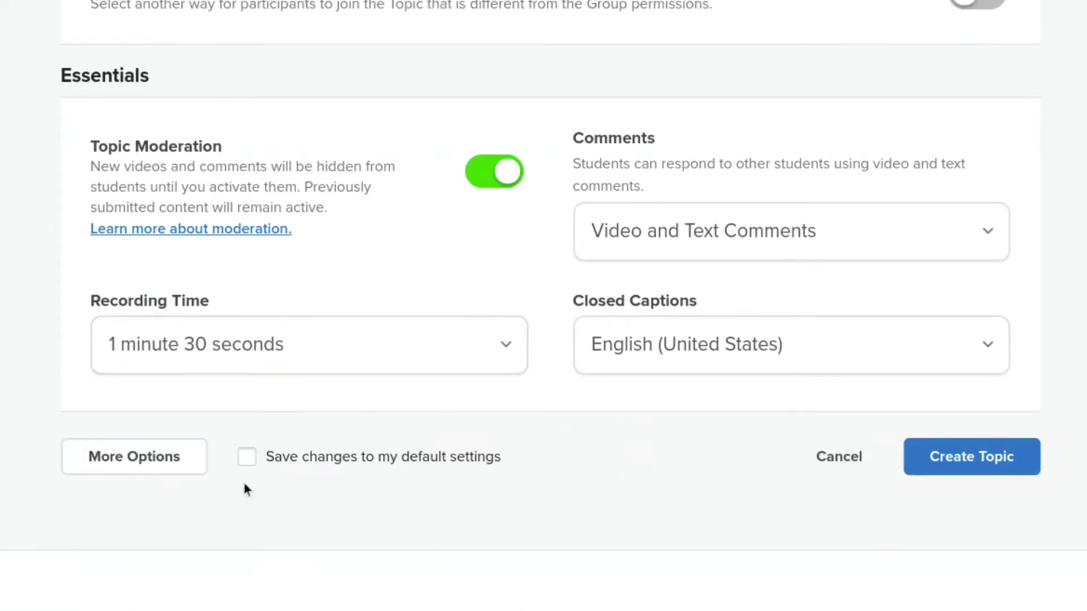
Show the additional topic options and review the attachment, status, notification, video feature and feedback settings
left_click(156, 463)
scroll(518, 427, "down", 8)
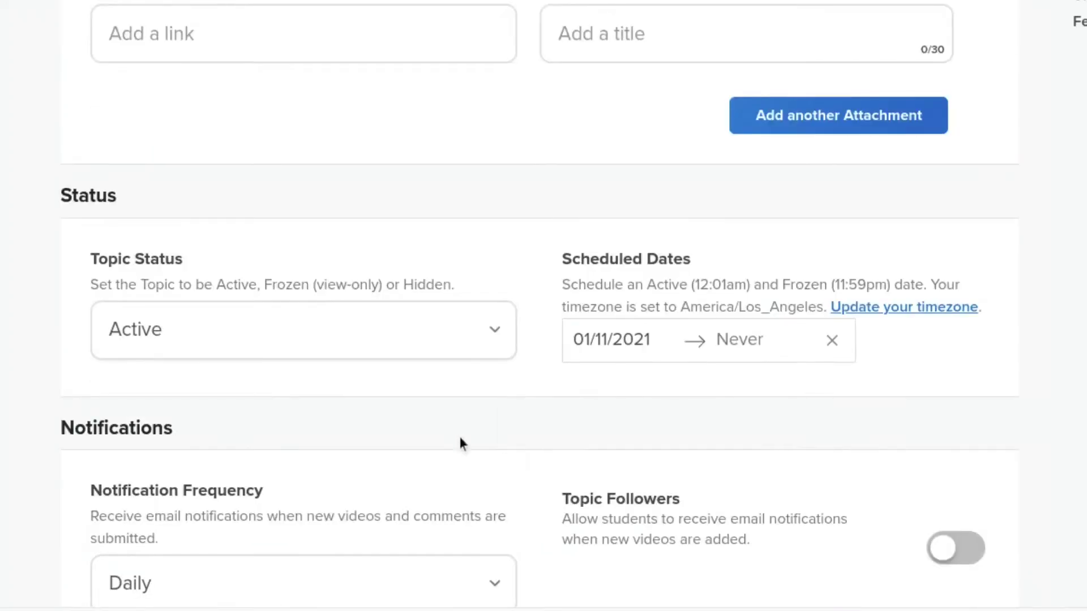
scroll(330, 262, "down", 5)
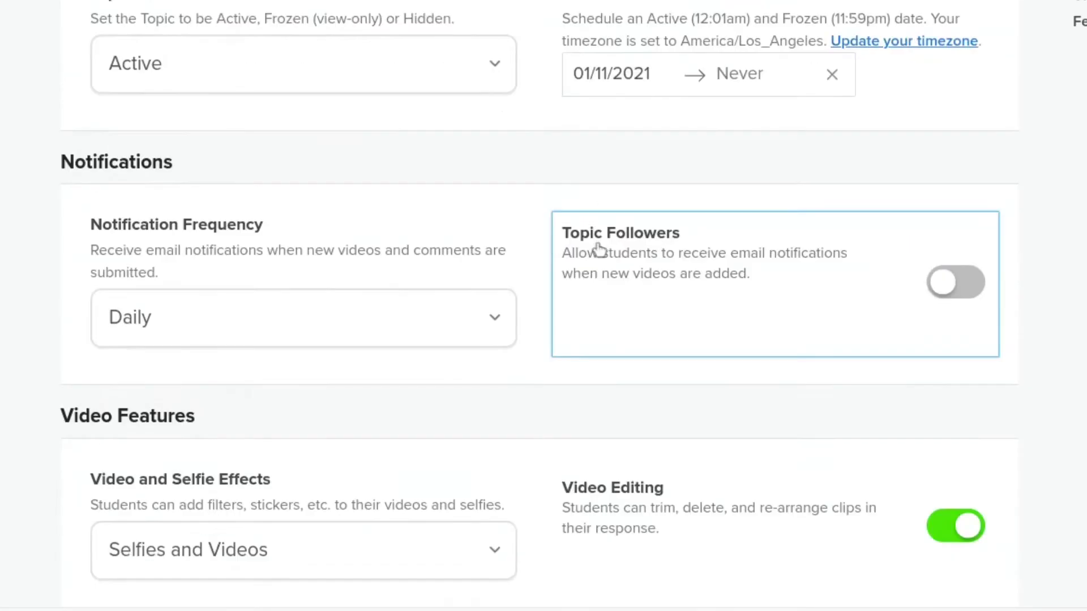
scroll(517, 163, "down", 3)
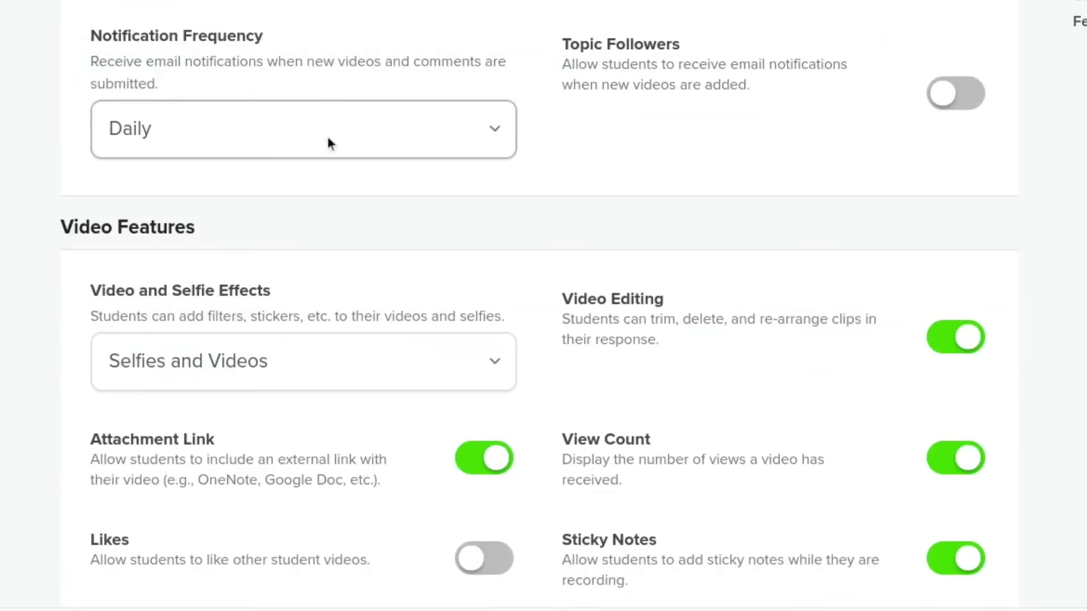
scroll(643, 167, "down", 7)
scroll(632, 162, "down", 4)
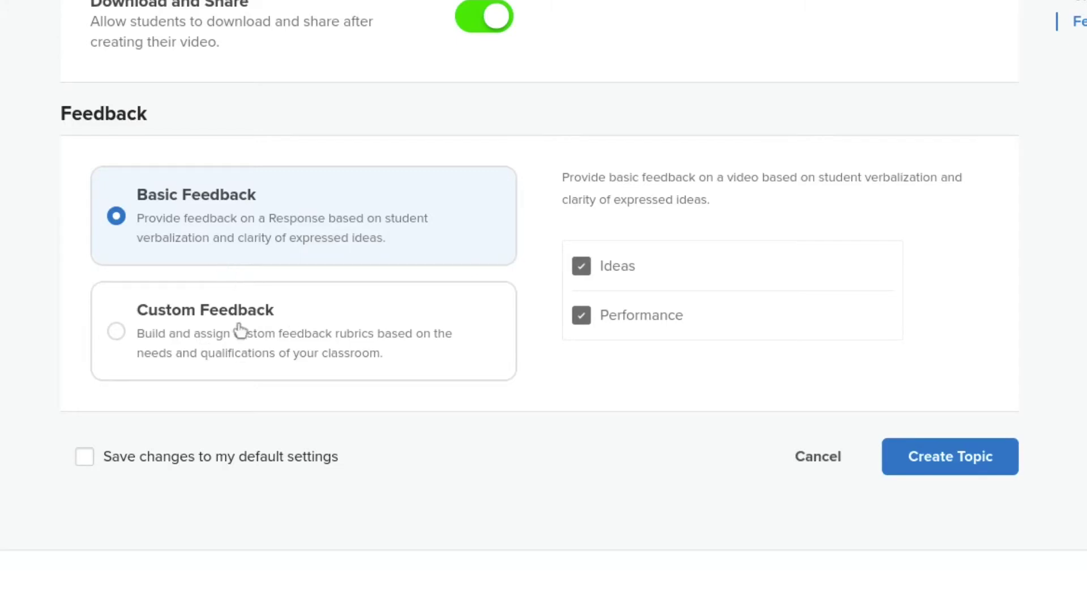
Switch the topic's feedback to Custom Feedback and inspect the form for adding a rubric criterion, closing it without creating one
left_click(149, 338)
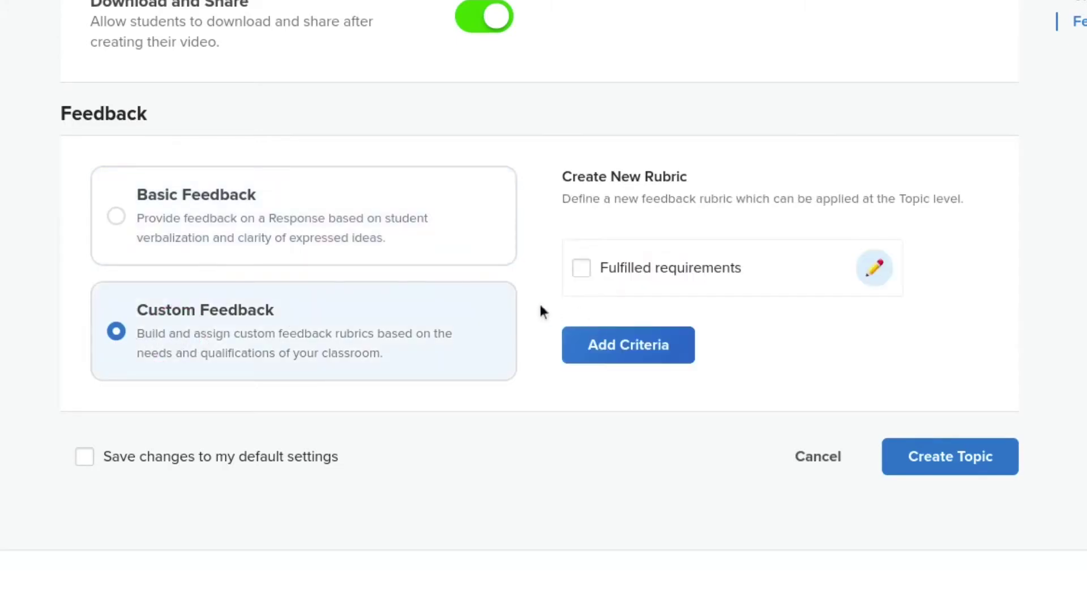
left_click(620, 351)
left_click(439, 60)
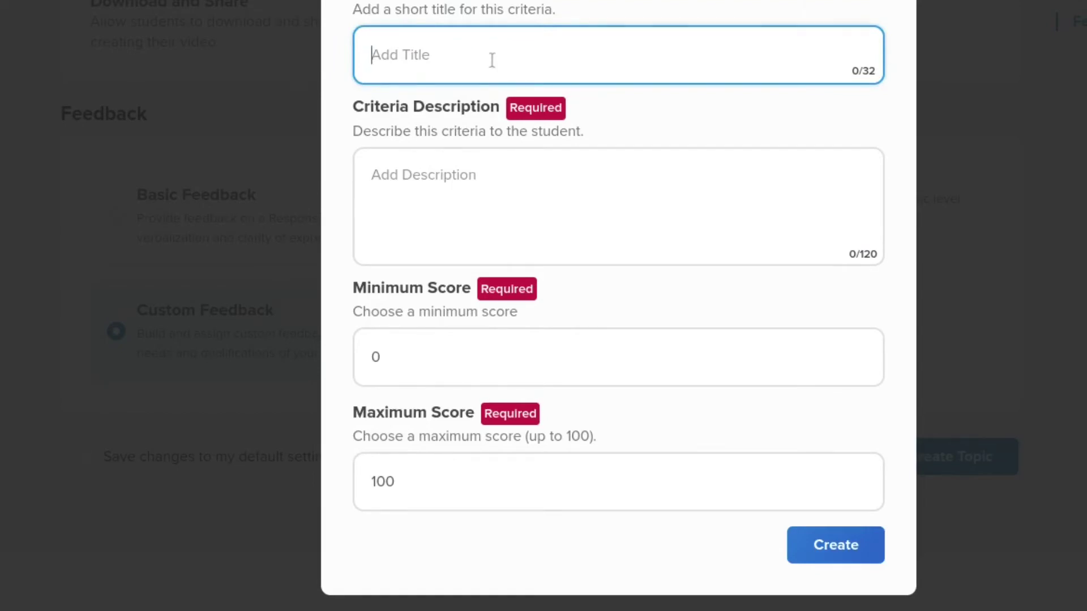
left_click(400, 368)
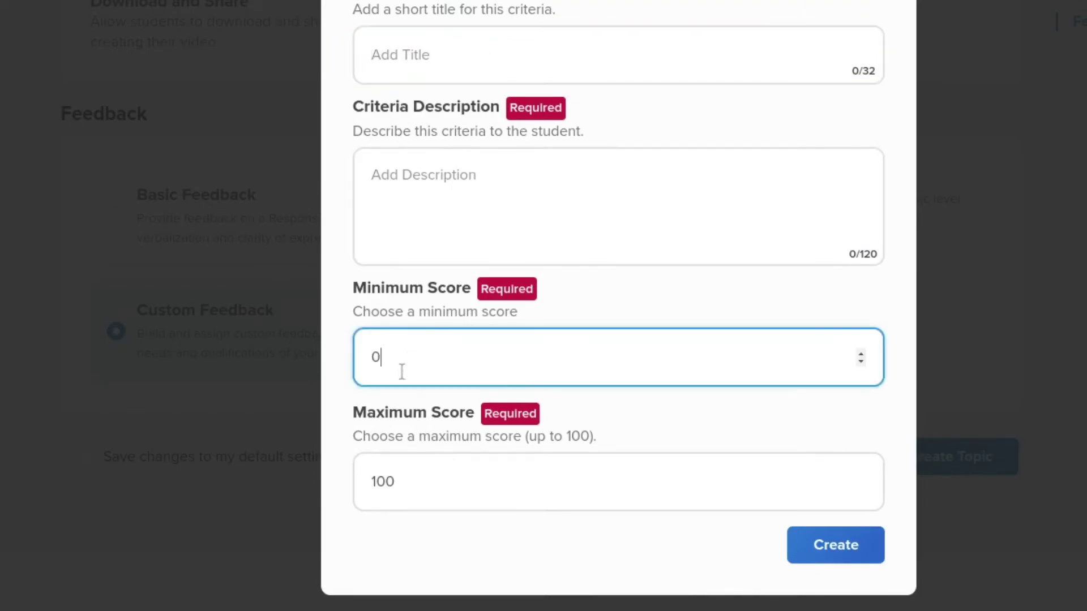
left_click(425, 235)
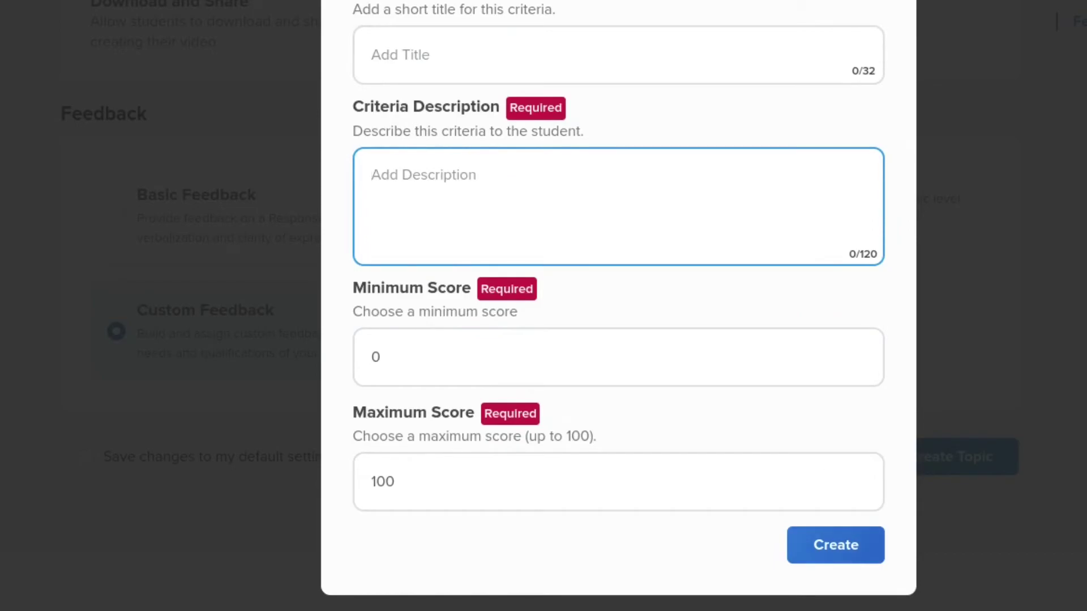
key("Escape")
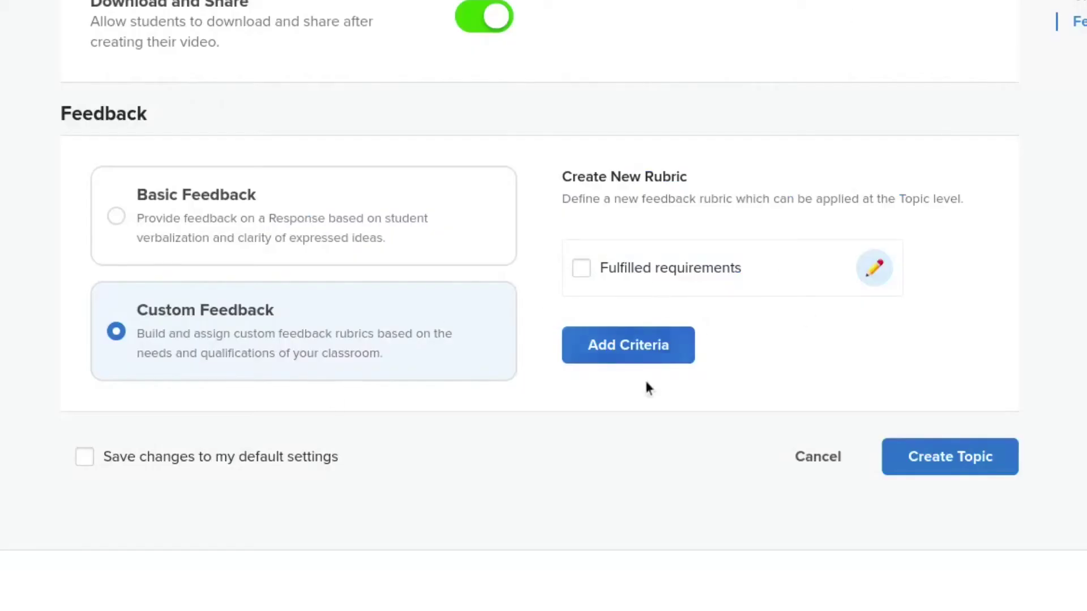
Include the Fulfilled requirements criterion in the rubric and examine its title, description and score range without editing them
left_click(589, 264)
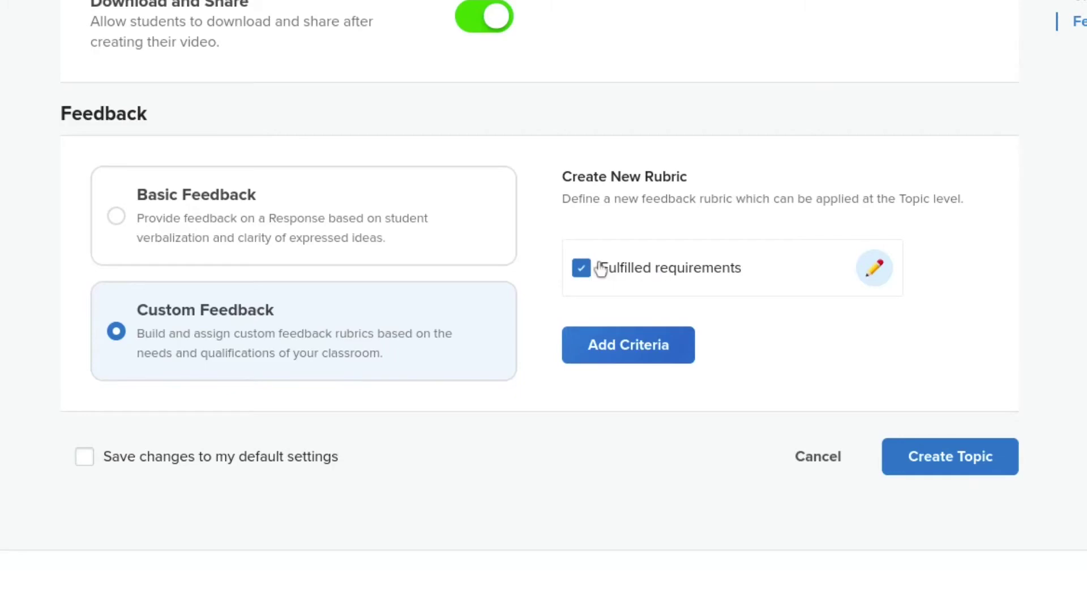
left_click(874, 268)
left_click(404, 94)
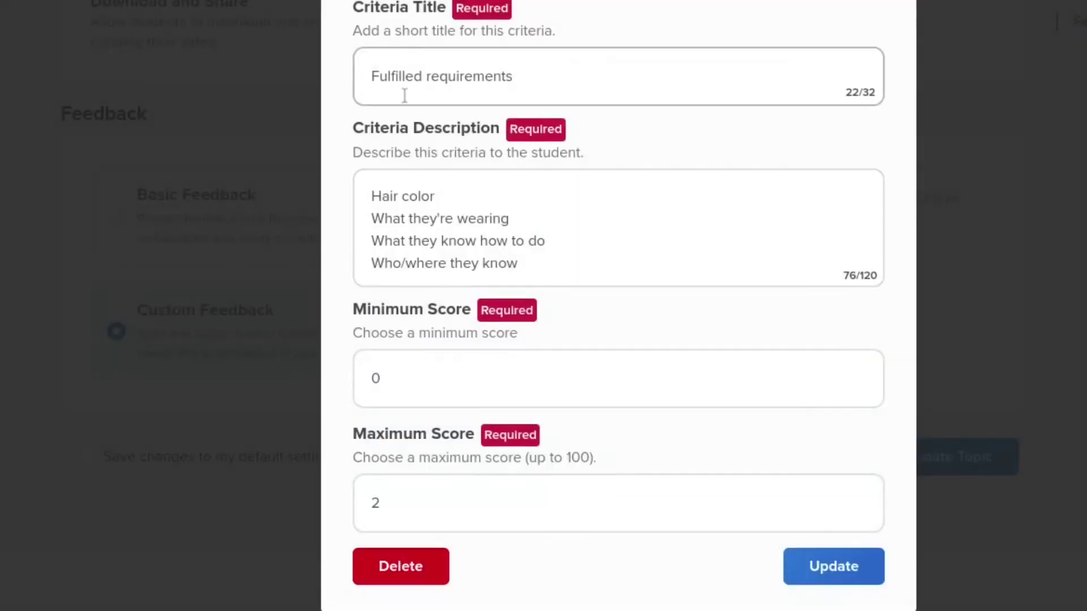
left_click_drag(583, 82, 360, 75)
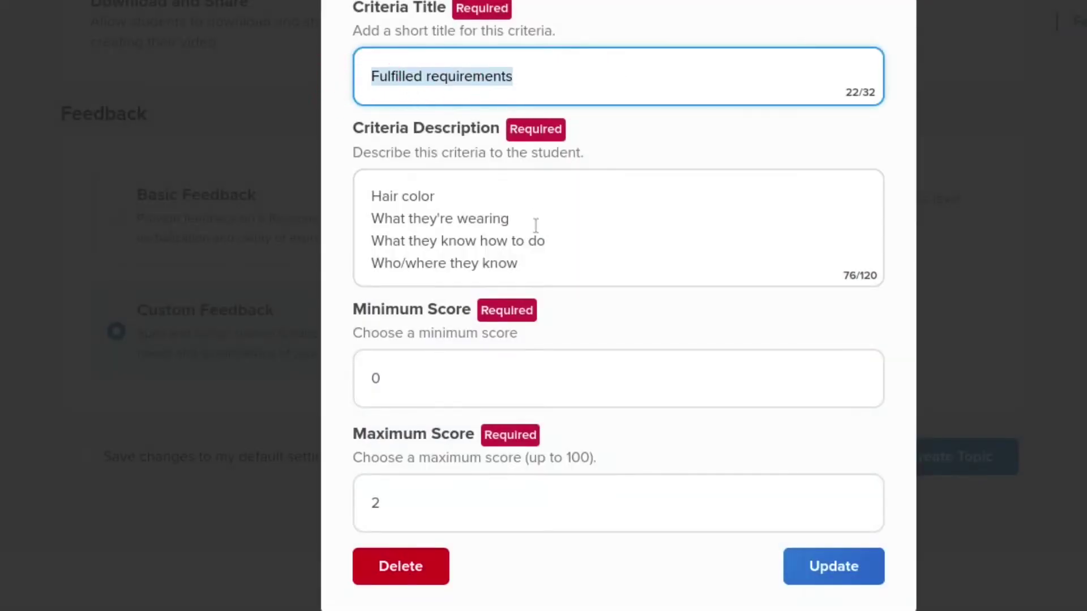
left_click_drag(538, 270, 338, 193)
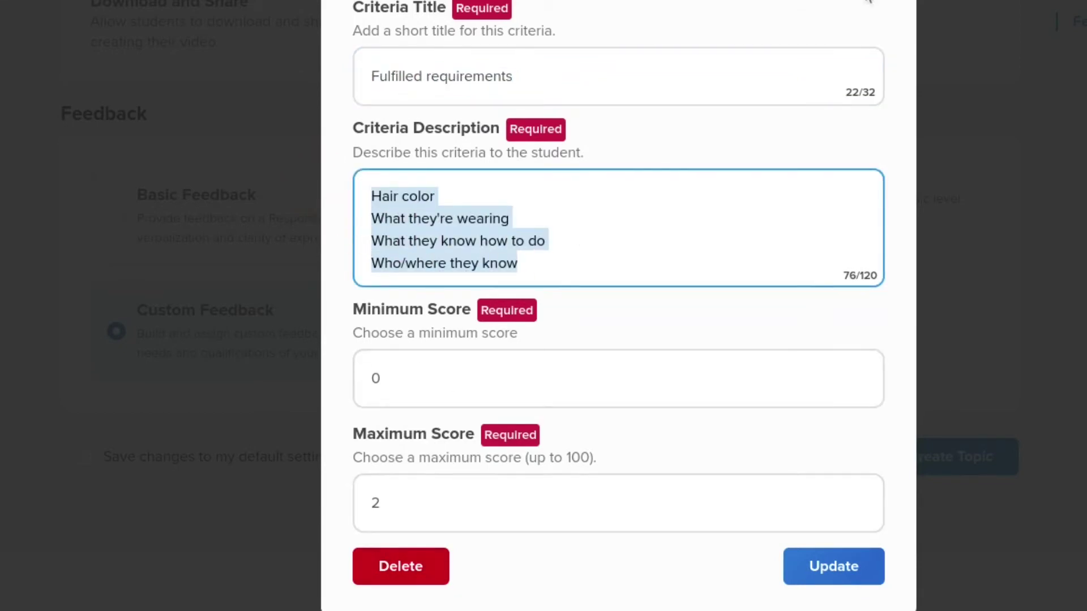
key("Escape")
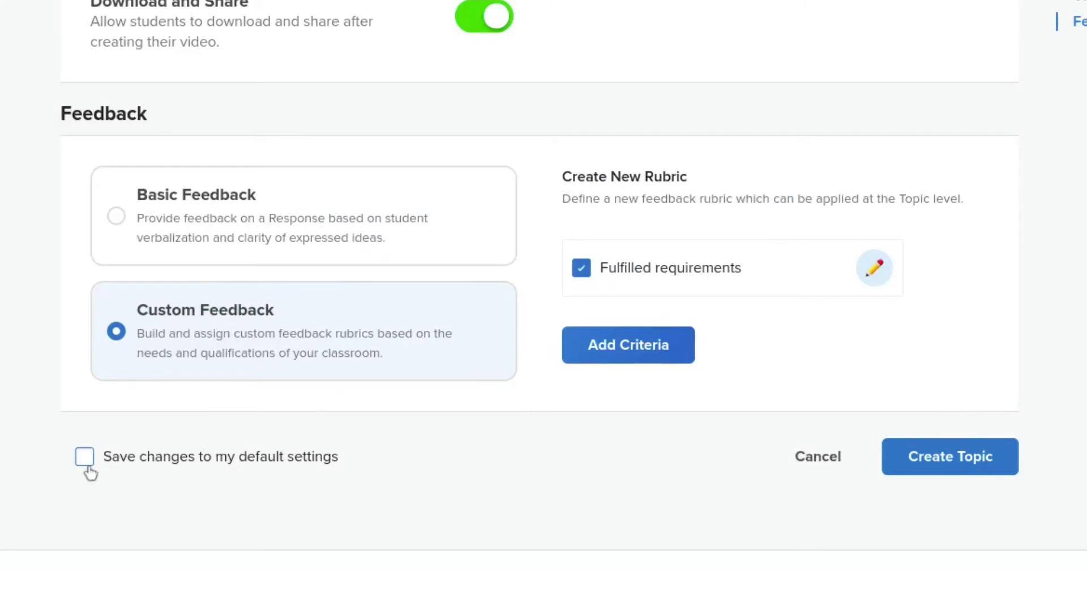
Leave the new topic form and open the existing topic "Hola, yo soy..." in the AP Spanish 2021 group
left_click(960, 472)
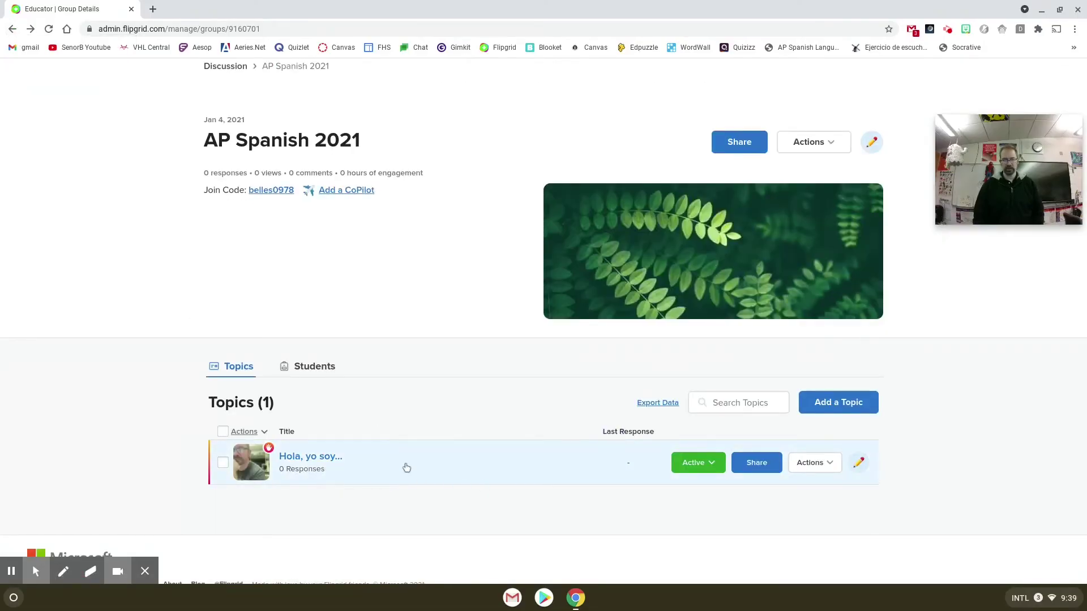
left_click(390, 469)
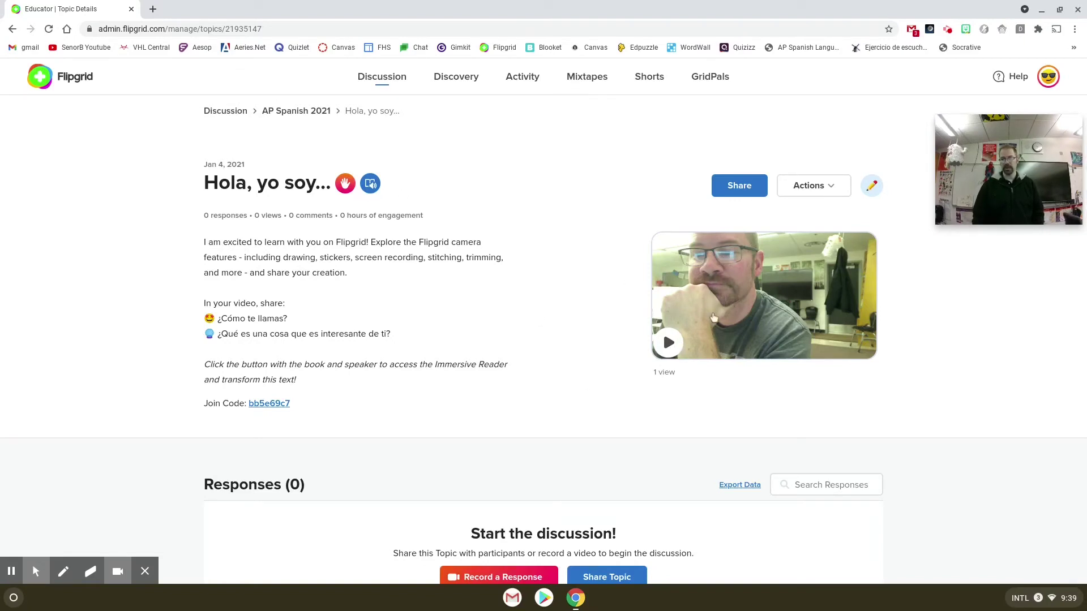
Examine the topic's prompt text, including the introduction and the two questions students answer in their video
left_click_drag(363, 281, 206, 243)
left_click(319, 307)
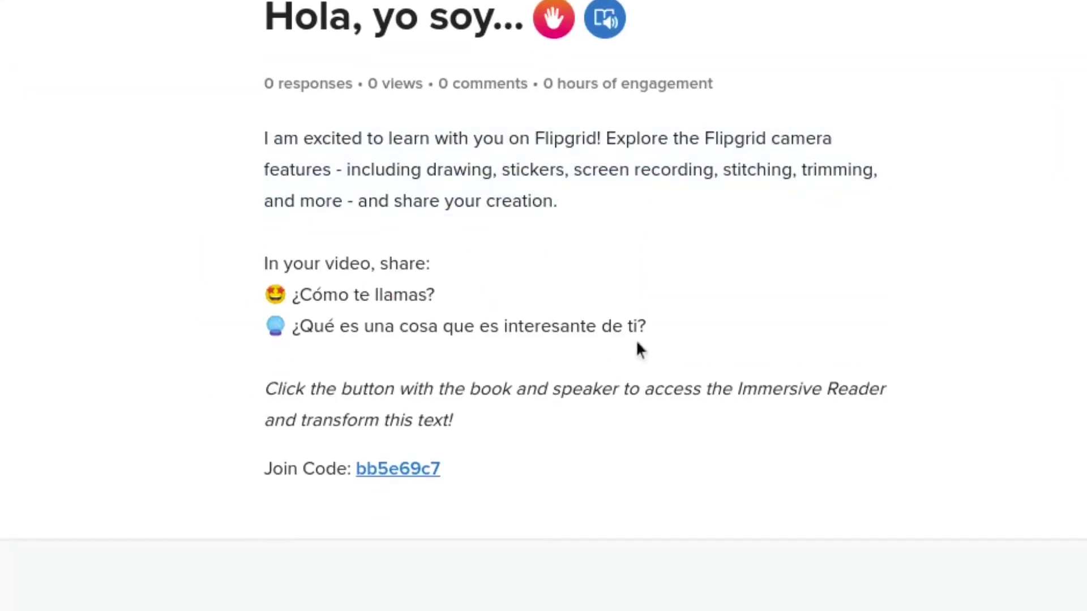
left_click_drag(260, 262, 565, 322)
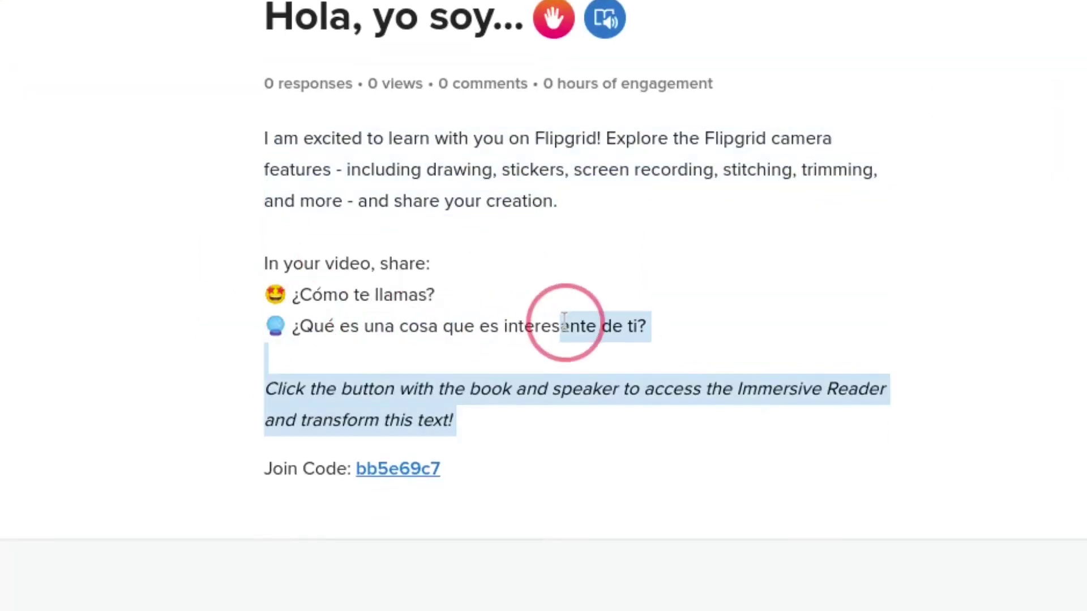
left_click(649, 332)
left_click_drag(384, 297, 420, 321)
left_click(527, 336)
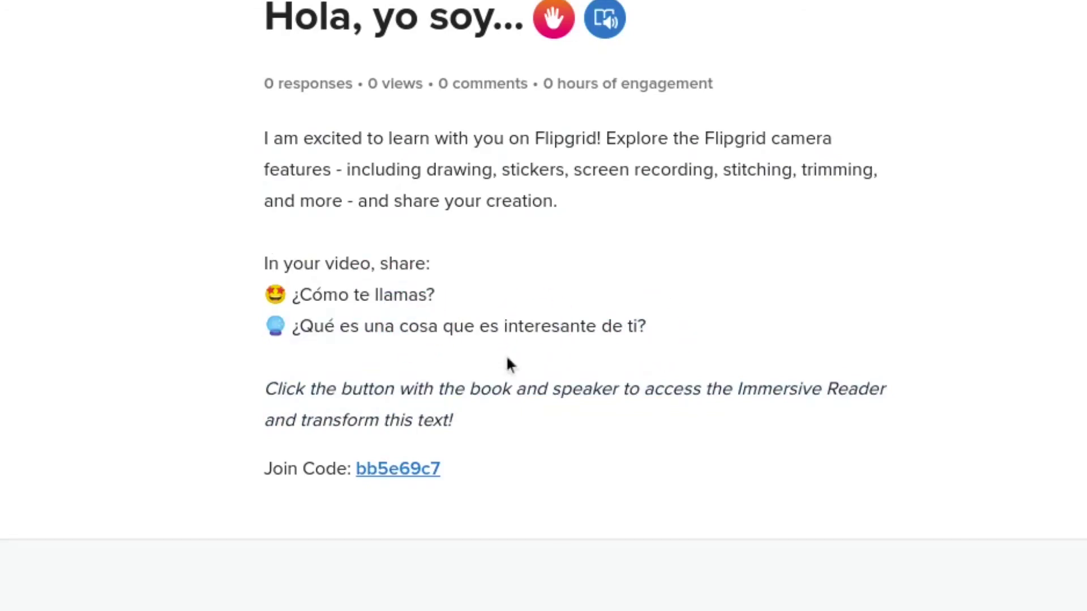
Open the sharing options for the topic, highlight the code in its join link, look over the share targets and close them
scroll(733, 409, "down", 1)
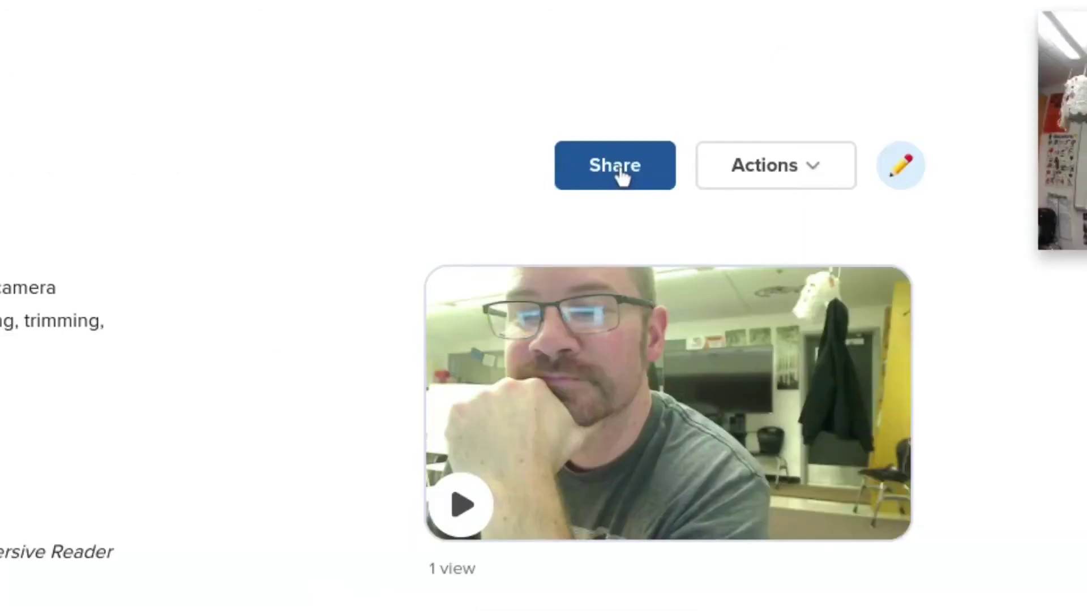
left_click(621, 174)
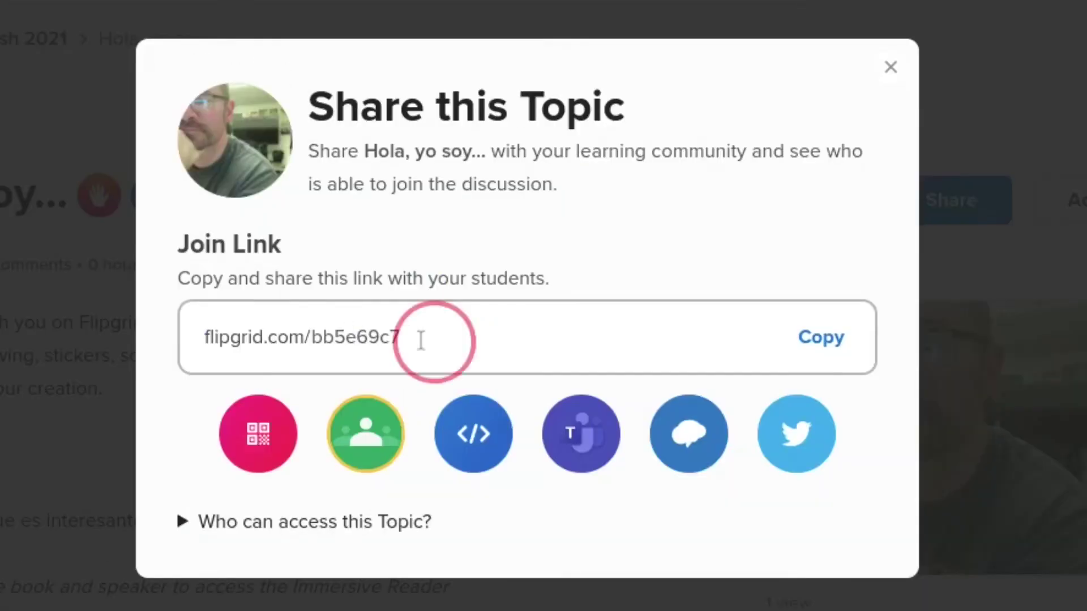
left_click_drag(83, 305, 0, 310)
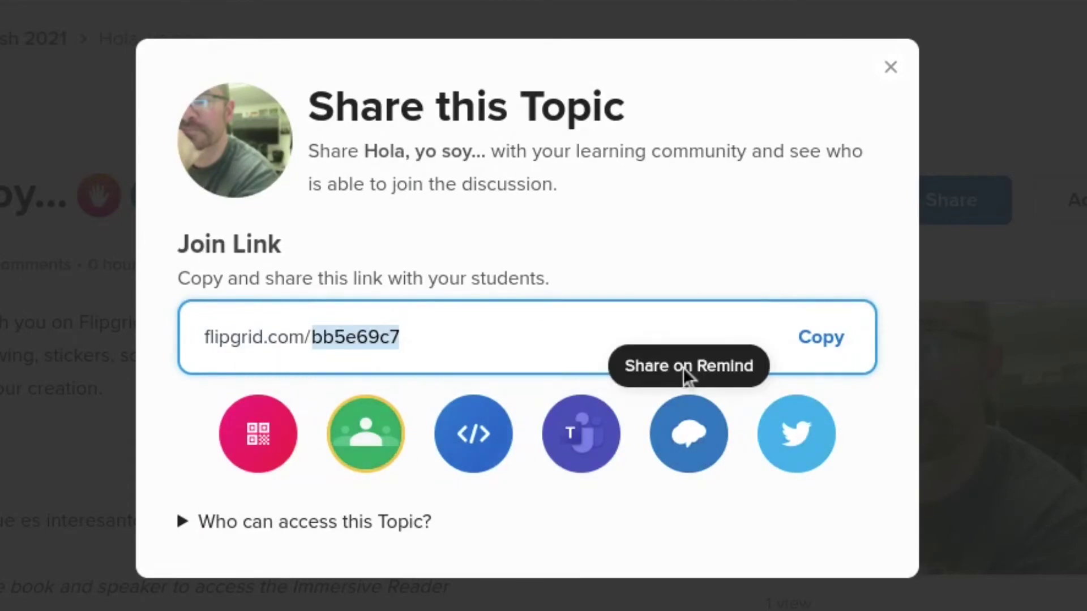
left_click(890, 67)
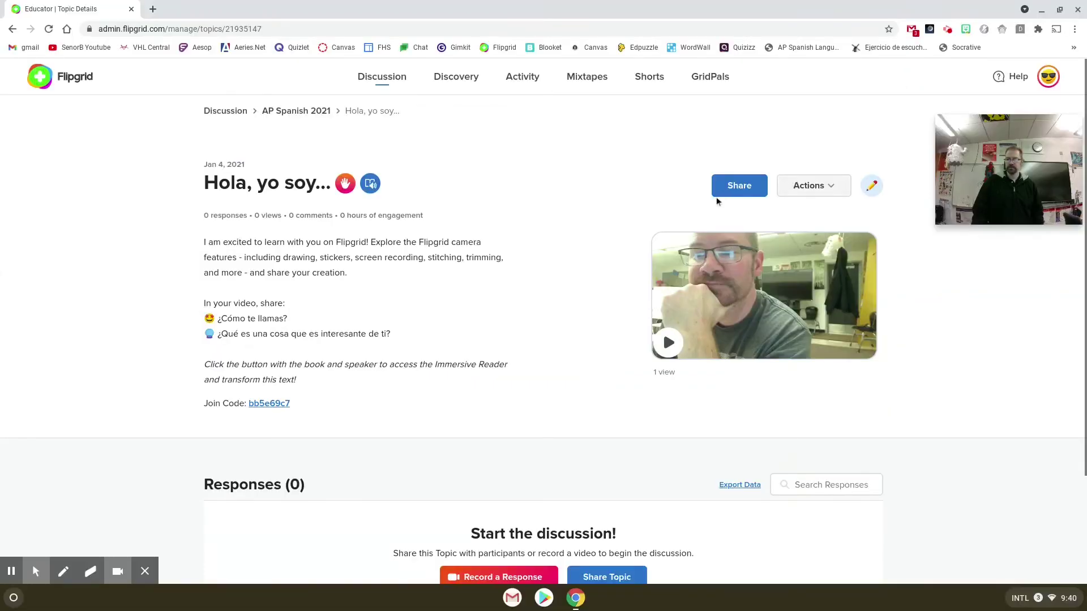
Record a response to the topic in two clips, pausing and resuming the camera between them
scroll(637, 376, "down", 3)
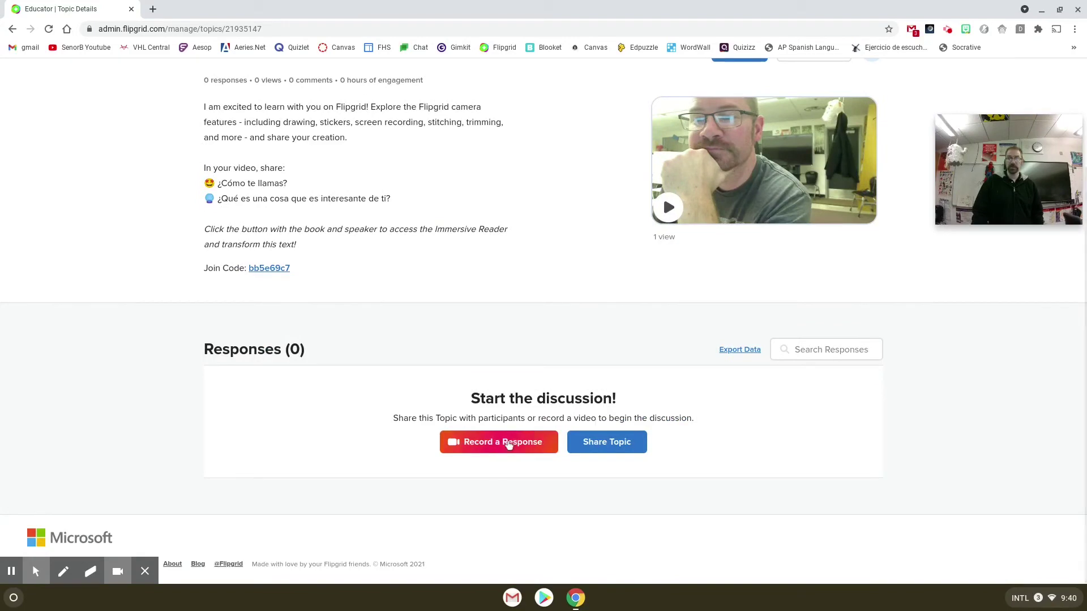
left_click(509, 444)
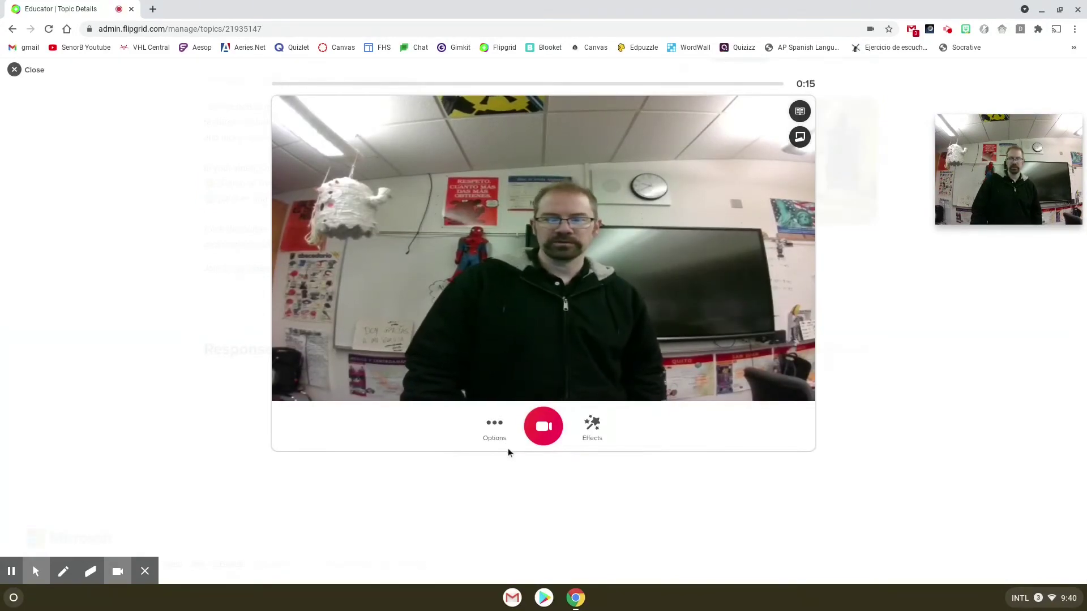
left_click(545, 425)
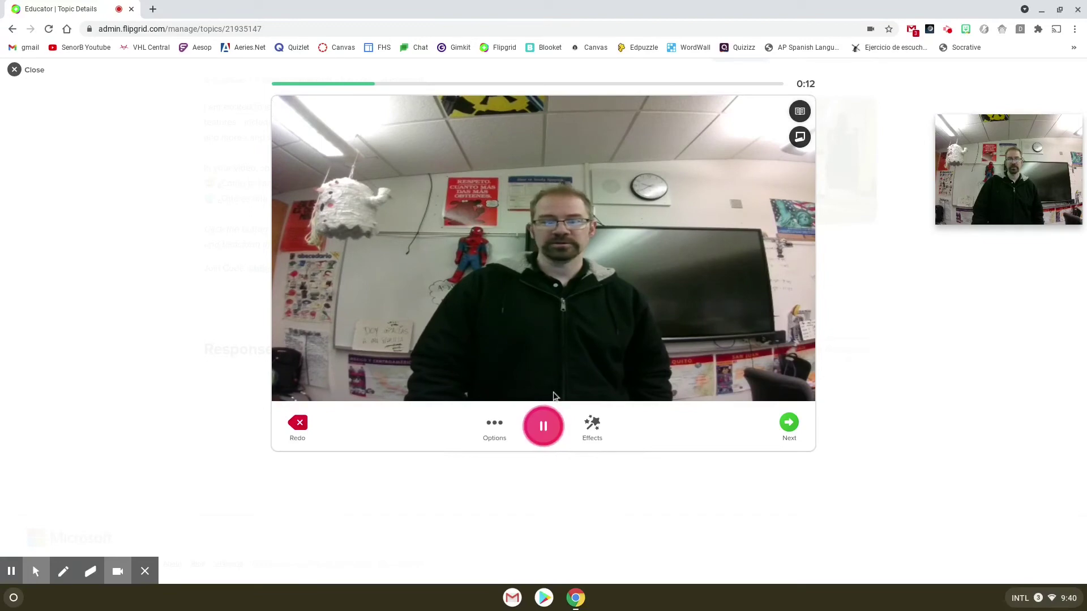
left_click(544, 426)
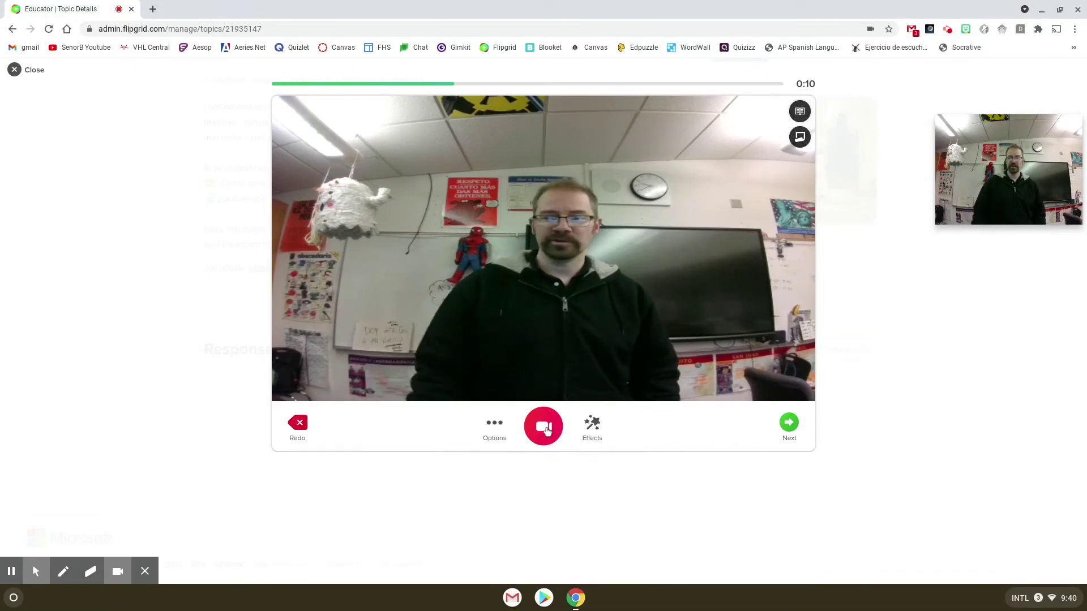
left_click(544, 426)
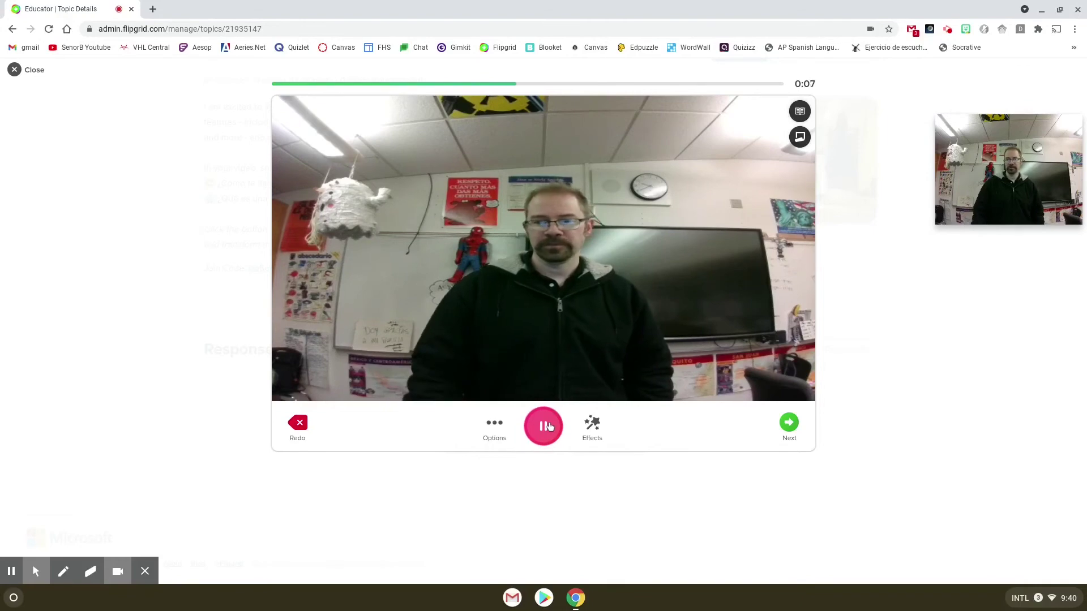
left_click(544, 424)
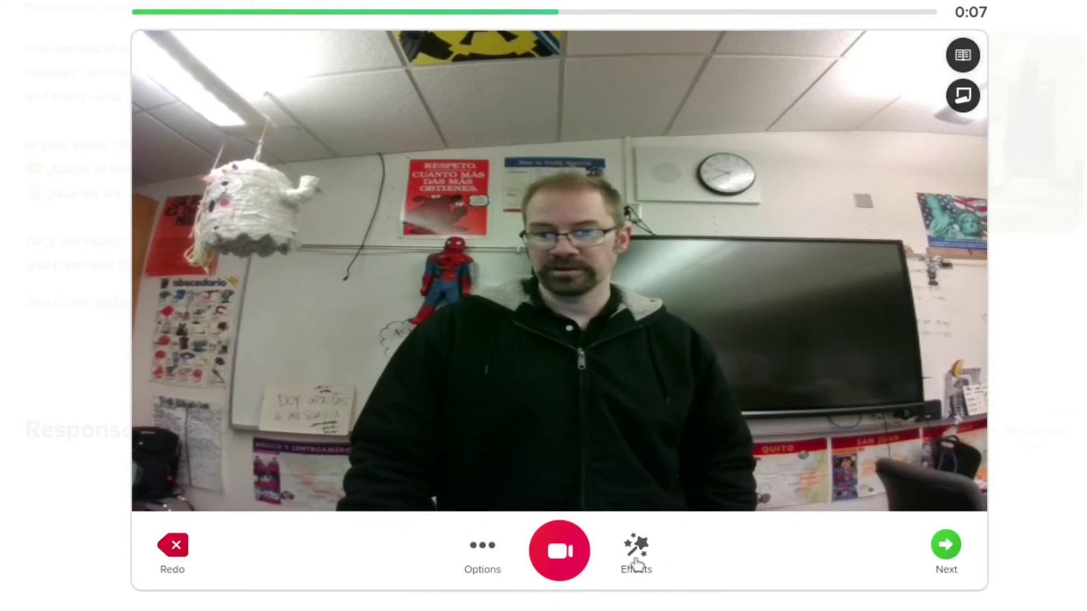
Examine the recorder's extra options, such as uploading clips and screen recording, and its available effects
left_click(636, 562)
left_click(487, 552)
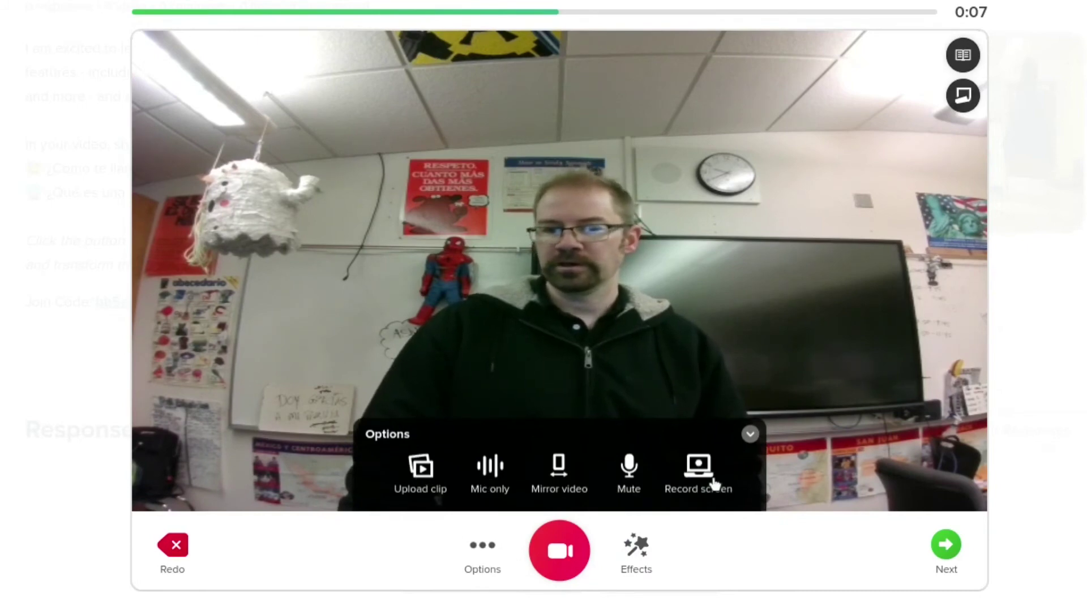
left_click(636, 546)
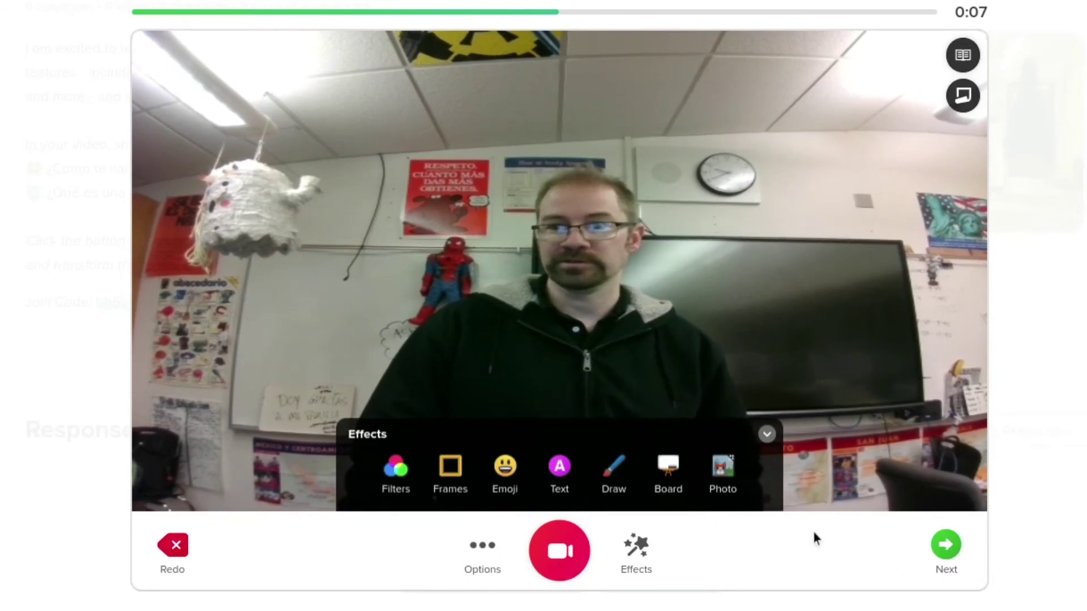
Move on to the preview of the recorded response, play it back briefly and pause it
left_click(943, 552)
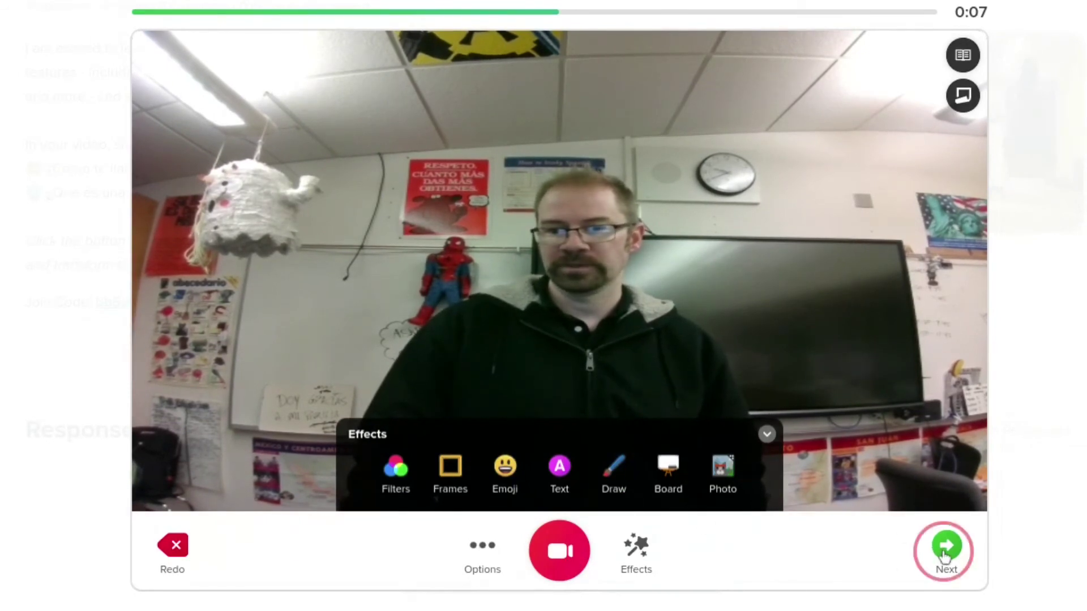
left_click(616, 287)
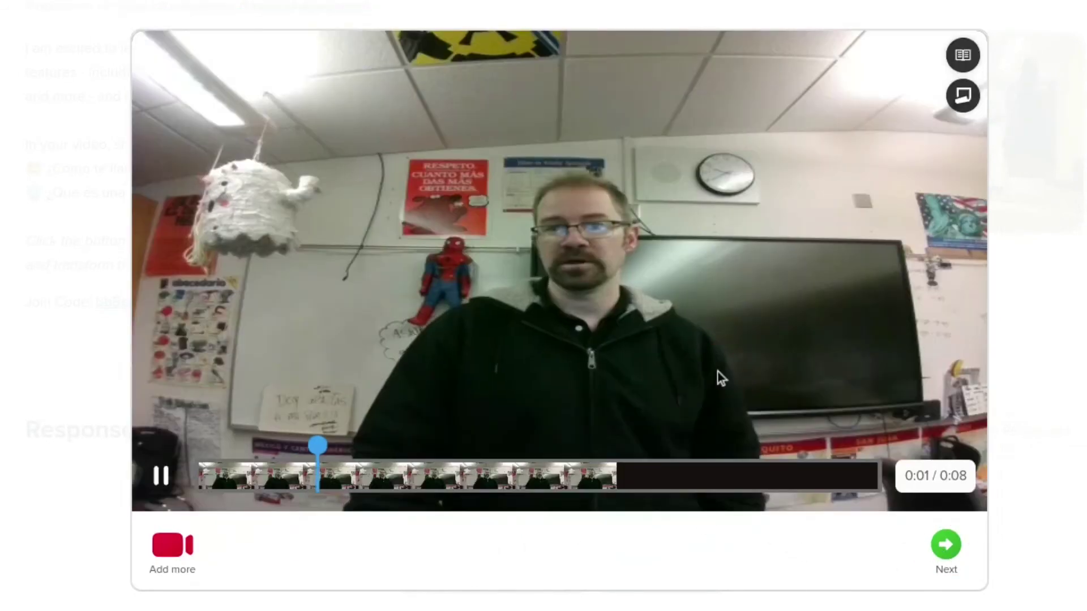
left_click(161, 475)
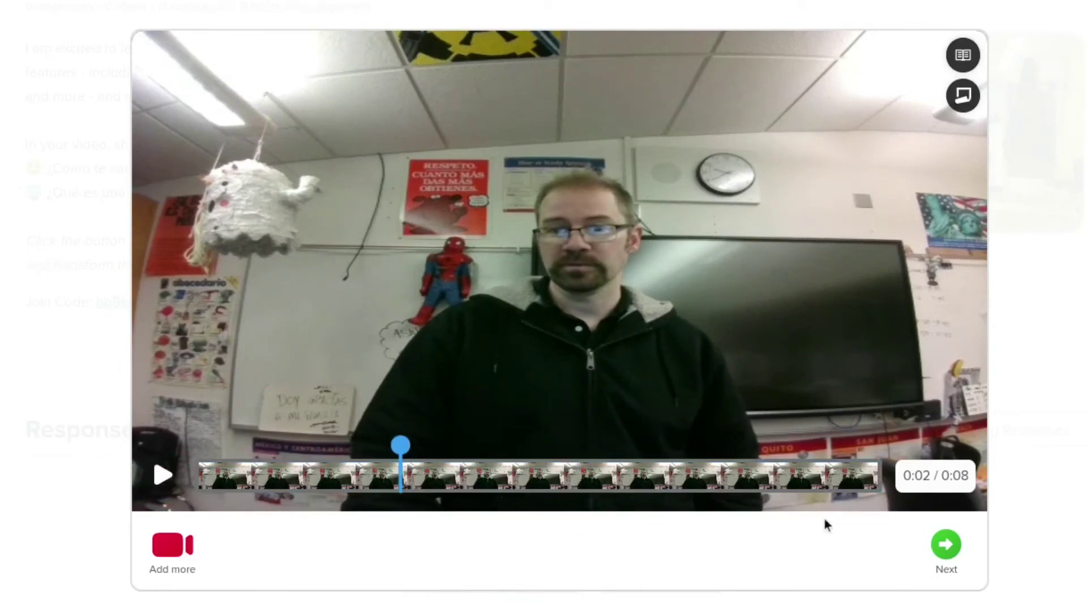
Submit the response video without an optional link or title and complete the submission
left_click(946, 546)
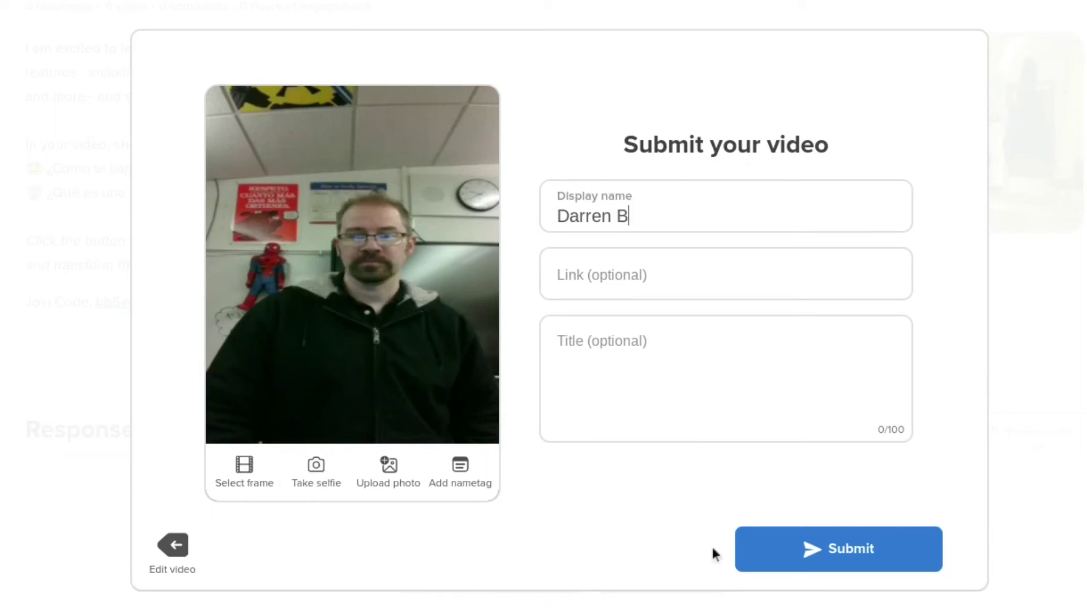
left_click(830, 550)
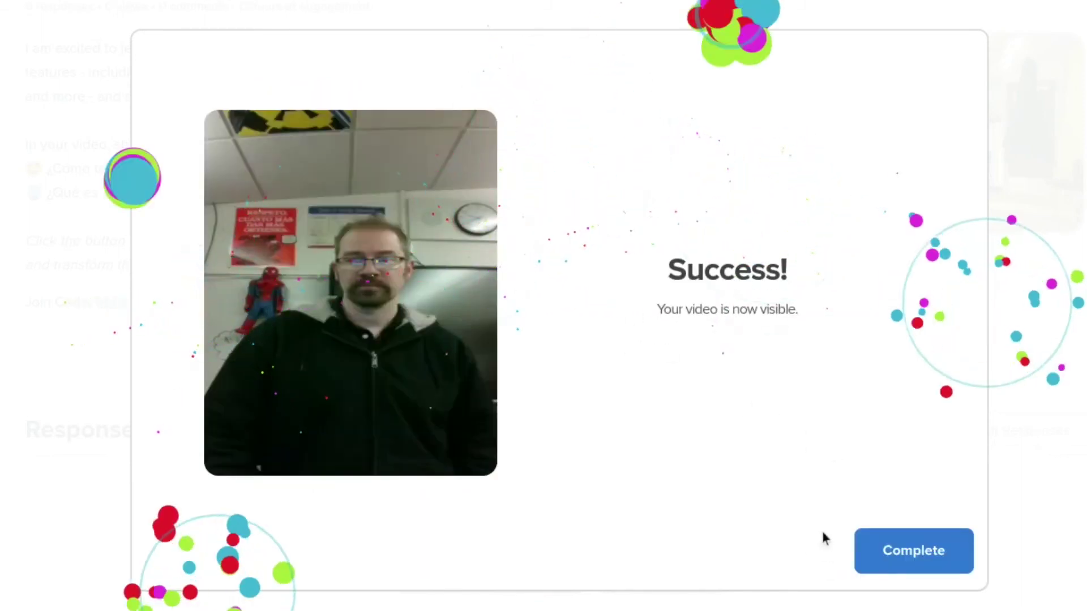
left_click(916, 552)
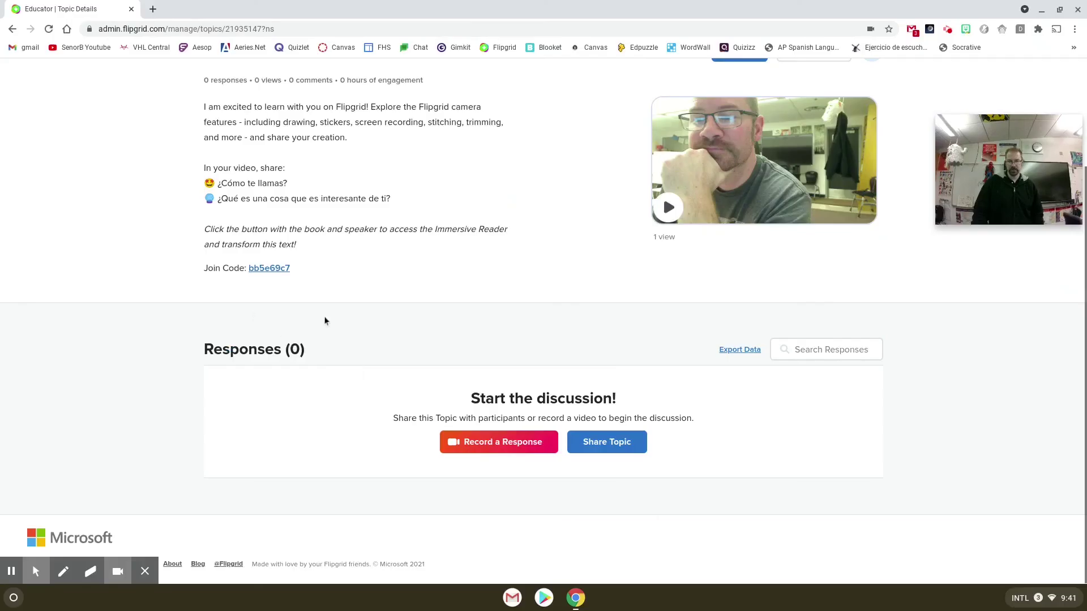
Reload the topic page, open the newly submitted response and pause its video
scroll(324, 321, "up", 3)
left_click(49, 30)
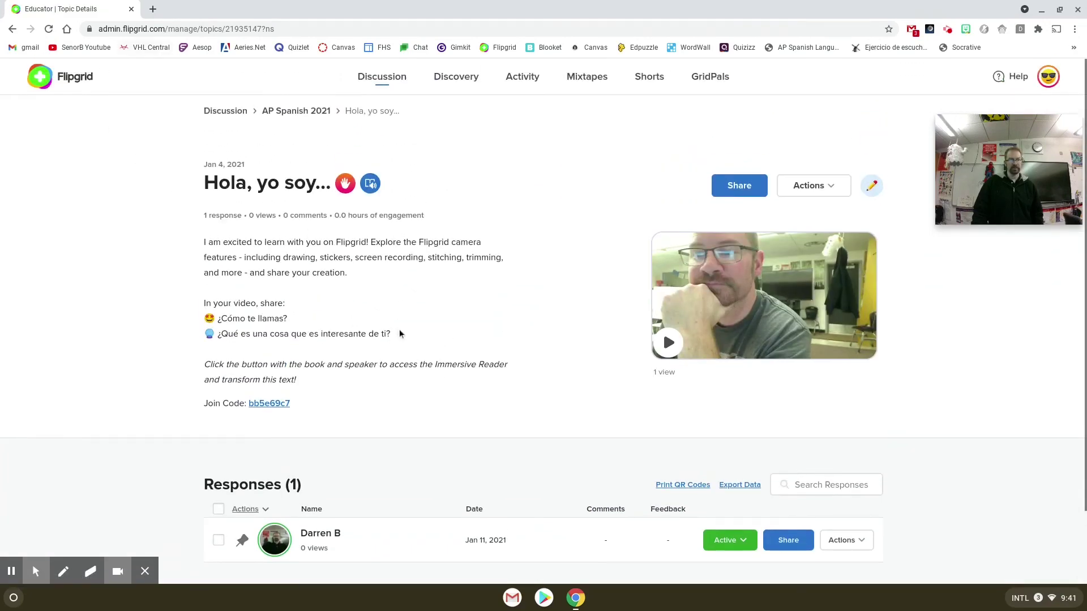
scroll(399, 334, "down", 2)
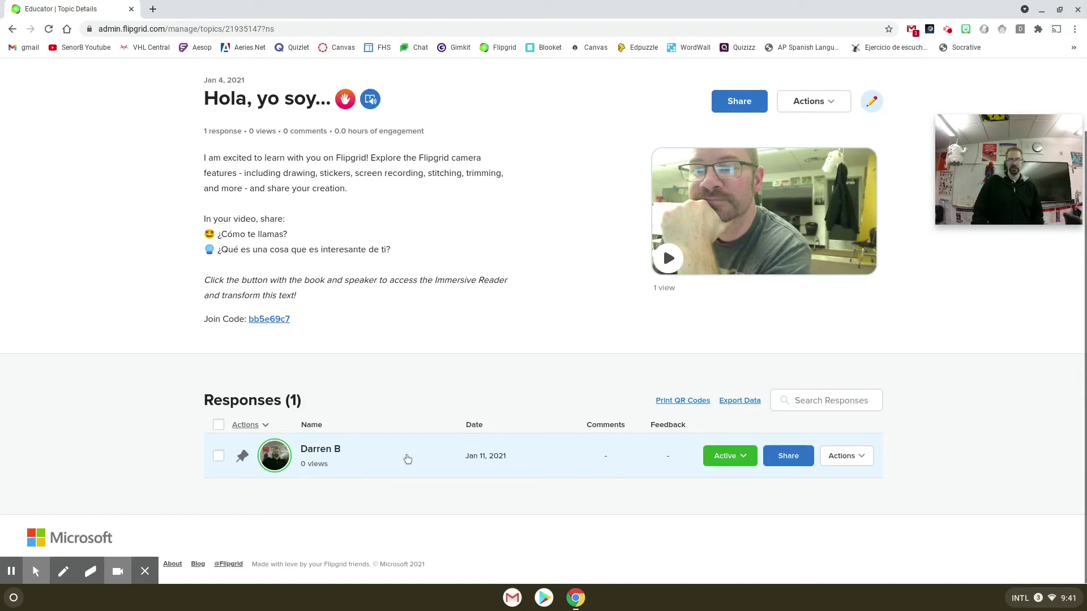
left_click(408, 458)
left_click(286, 442)
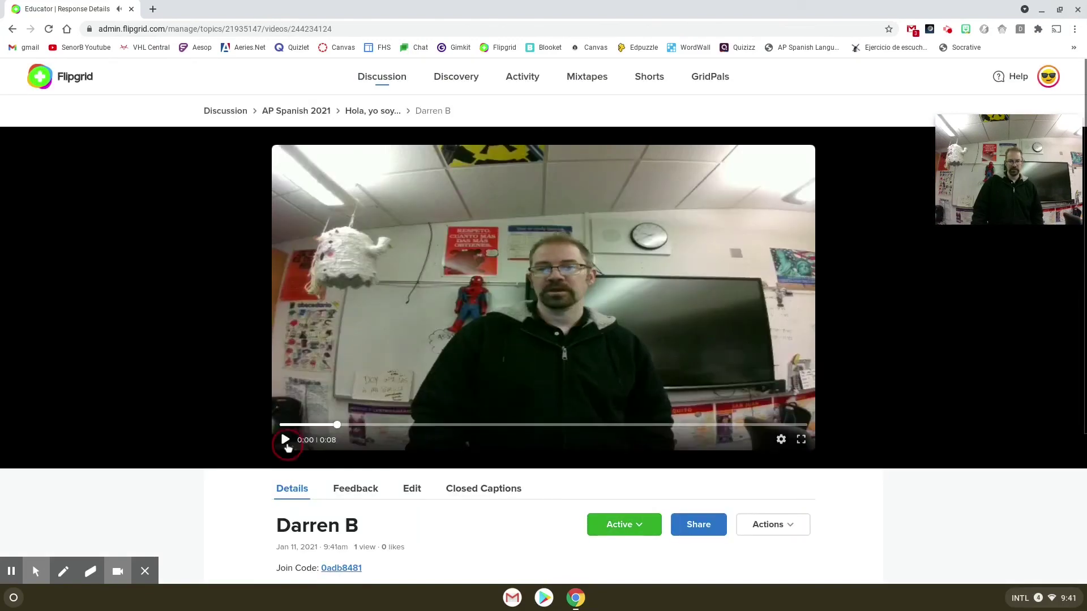
Open the response's feedback section and examine its private video feedback, grading rubric and private comments areas
scroll(507, 269, "down", 4)
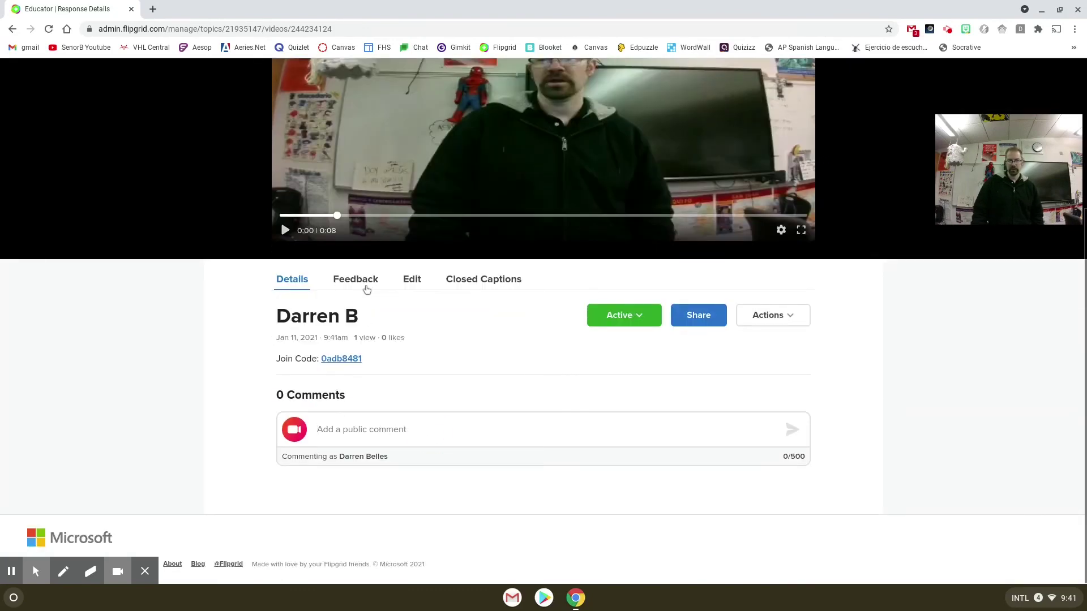
left_click(360, 282)
scroll(430, 405, "down", 3)
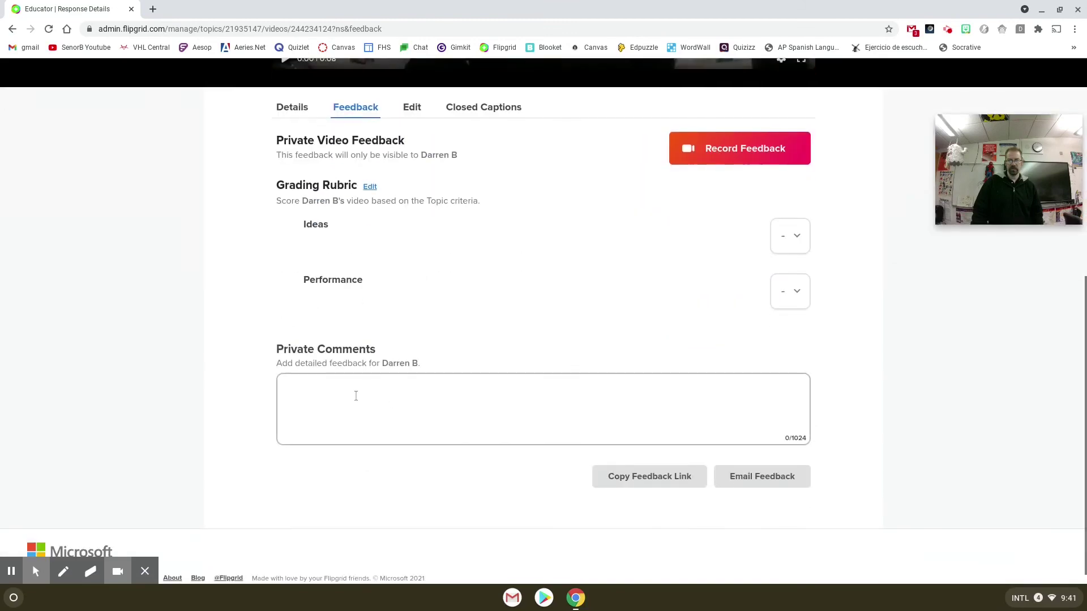
scroll(380, 322, "up", 1)
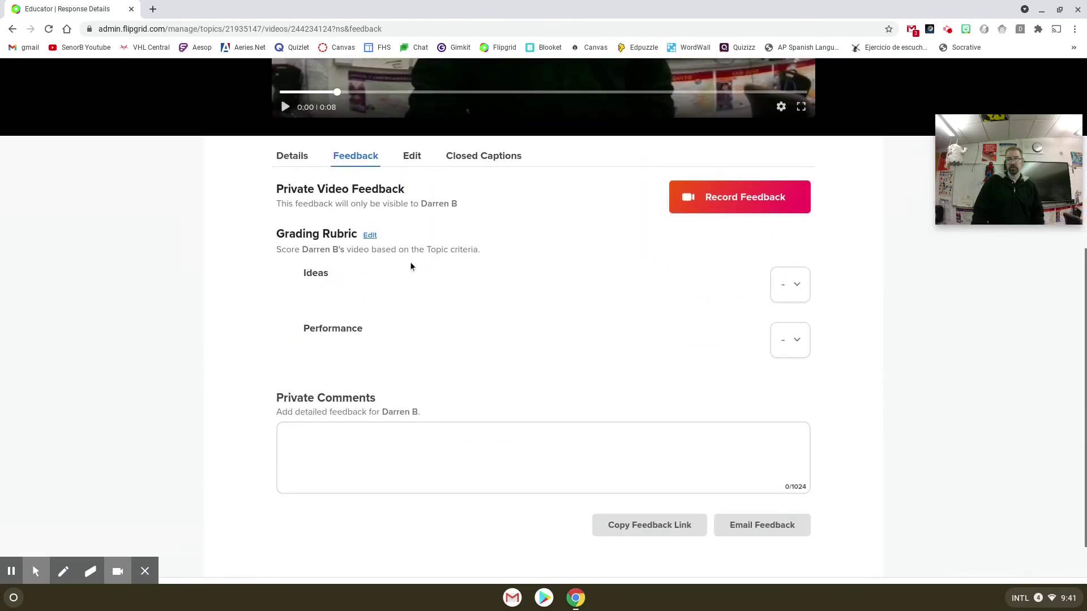
Inspect the score choices for the Ideas criterion without picking one, and place the cursor in the private comments field
left_click(795, 288)
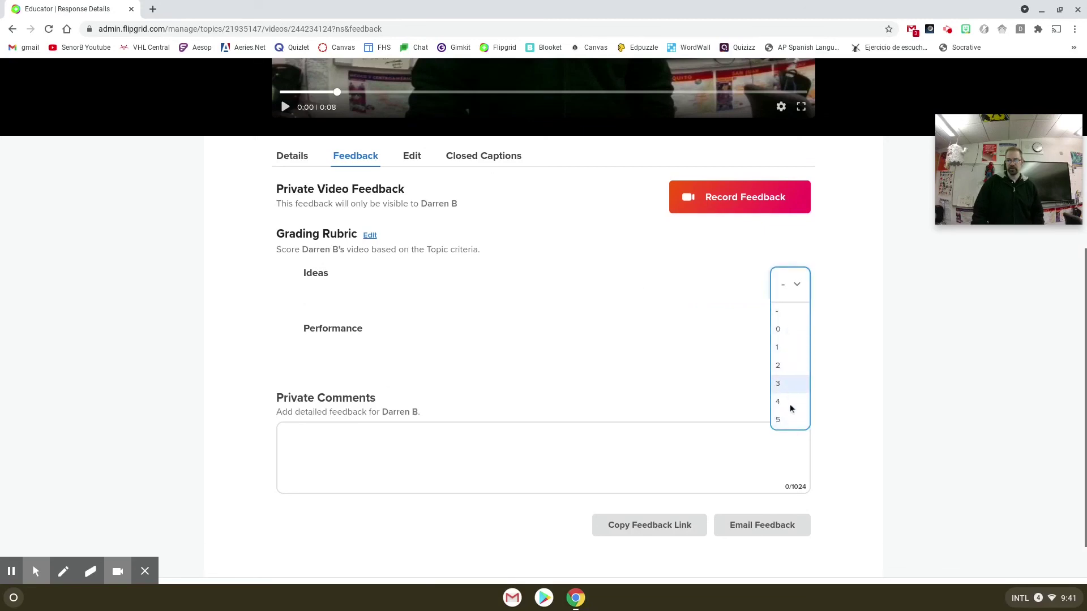
left_click(616, 302)
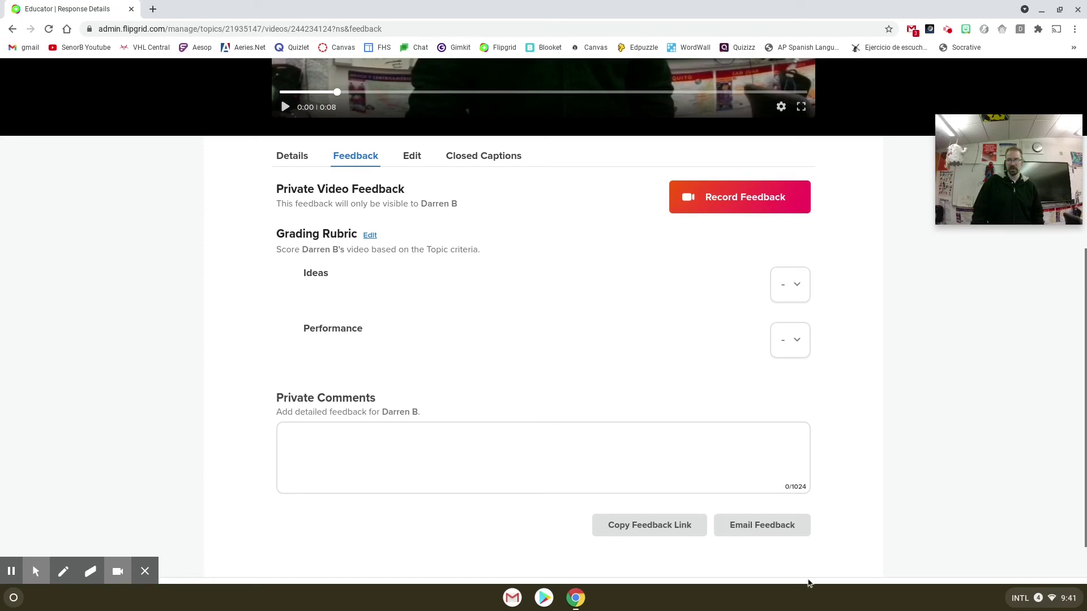
left_click(657, 464)
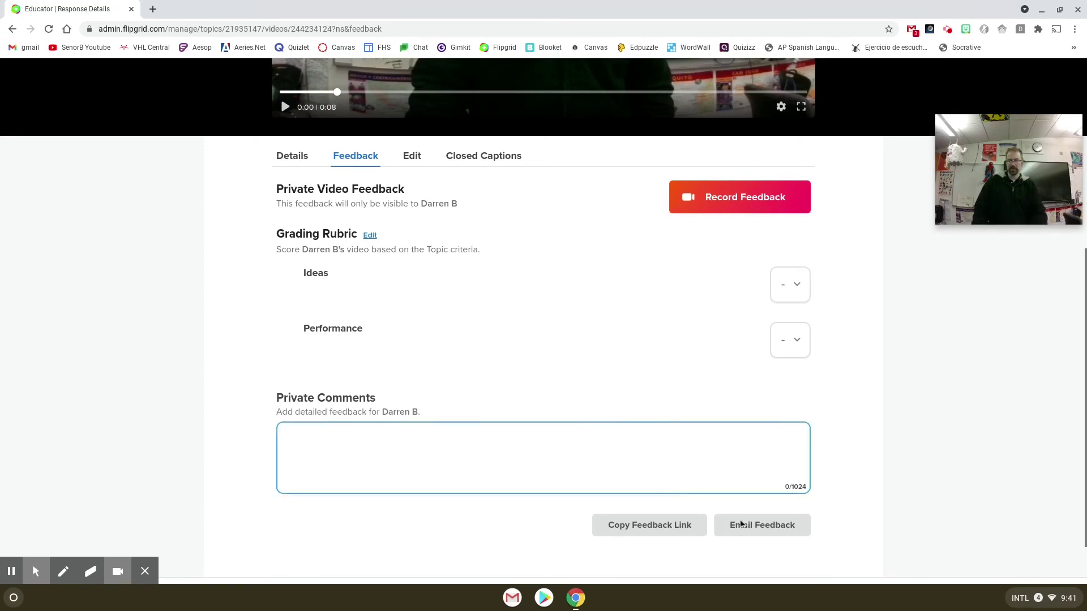
type("-Sparky")
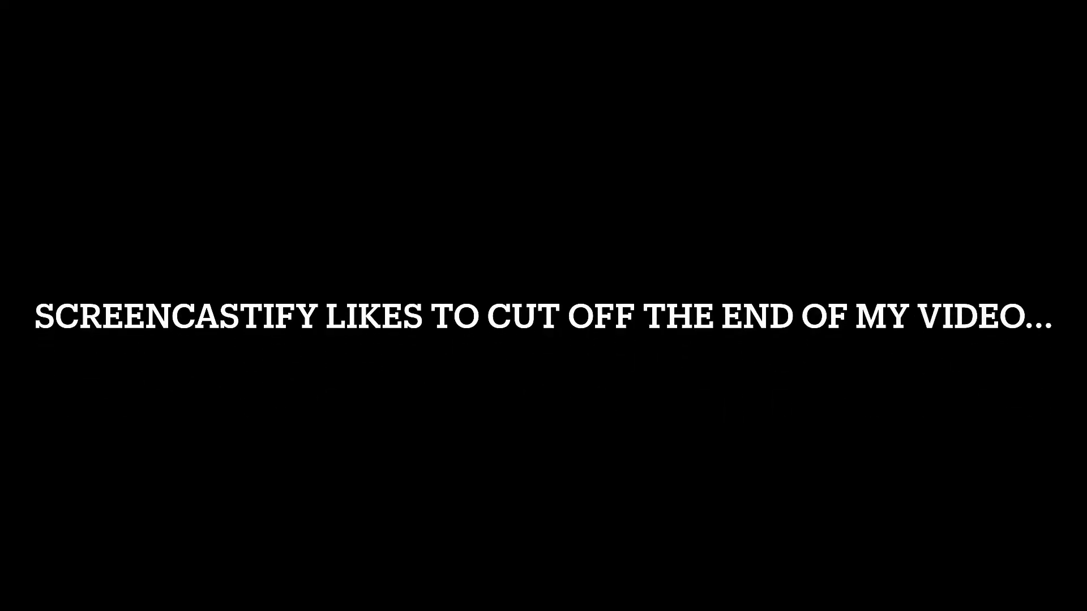